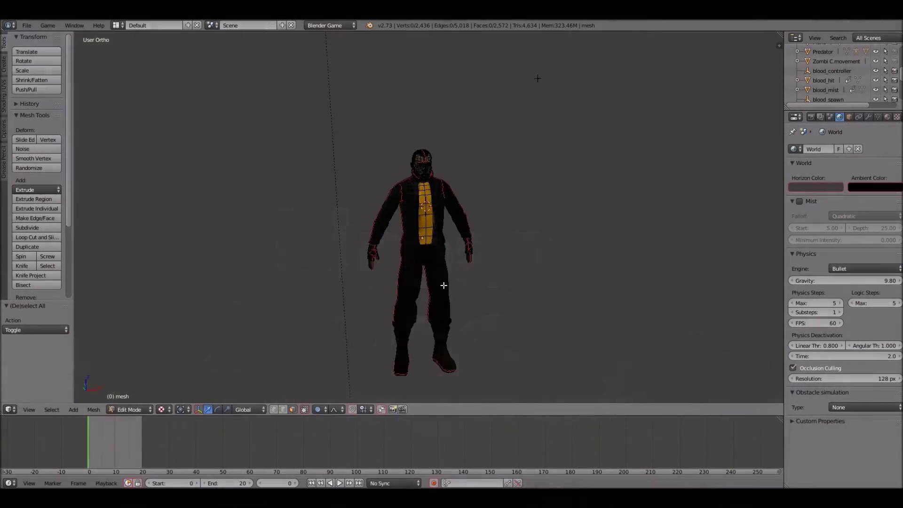
Step: Zoom around the character and exit Edit Mode so it shows without its wireframe
scroll(444, 285, "up", 5)
scroll(444, 285, "up", 5)
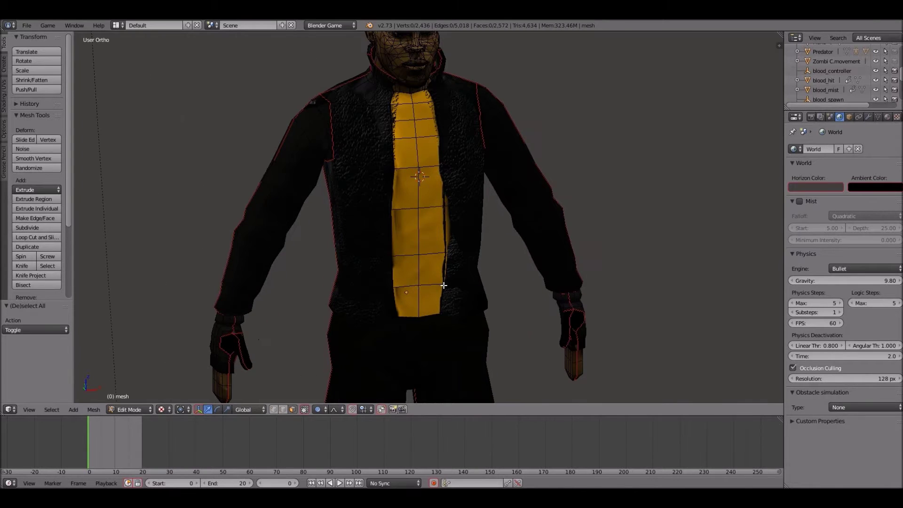
scroll(443, 285, "up", 5)
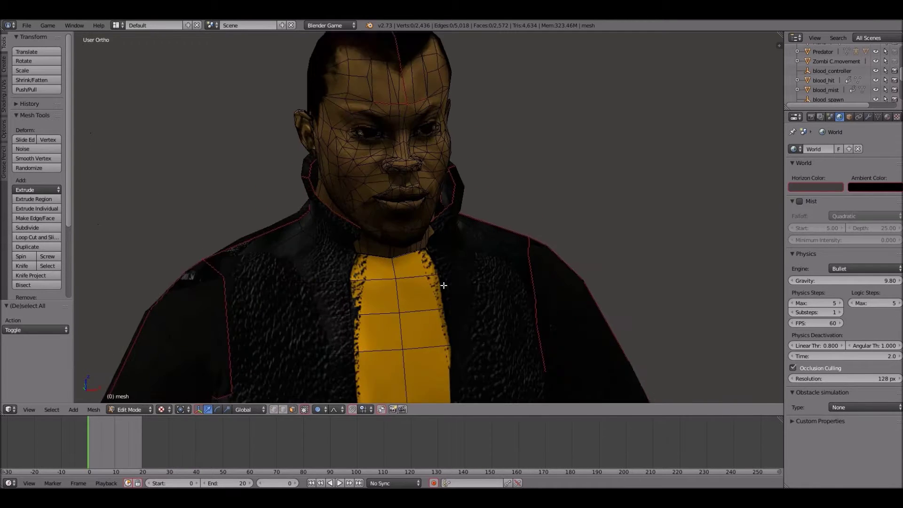
scroll(443, 285, "up", 4, "shift")
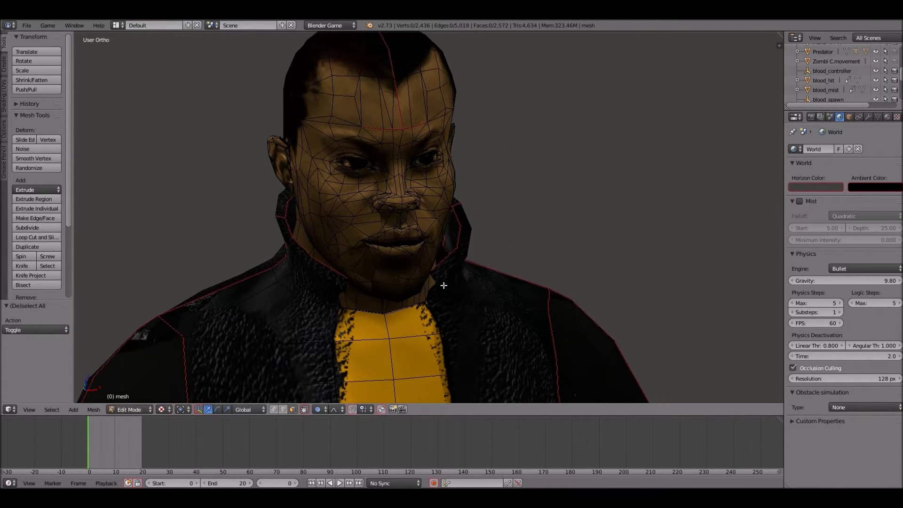
scroll(443, 285, "up", 4, "ctrl")
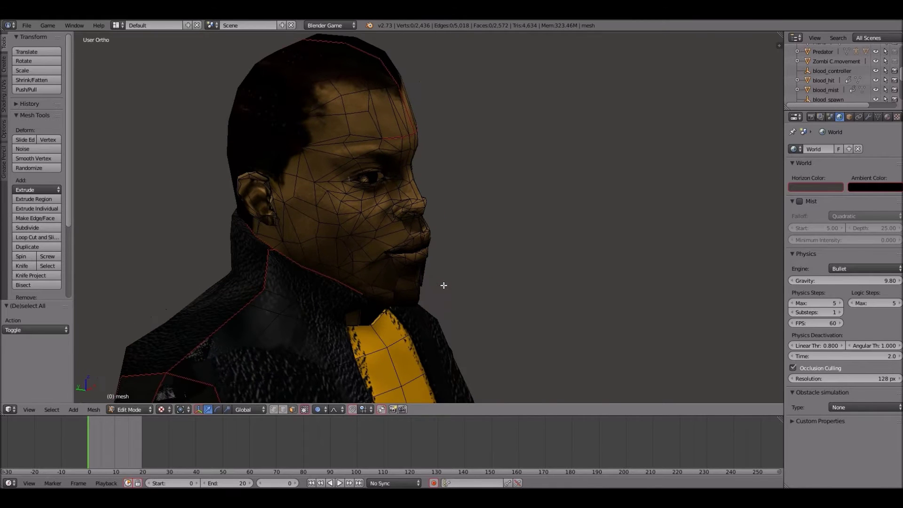
scroll(444, 285, "down", 6, "ctrl")
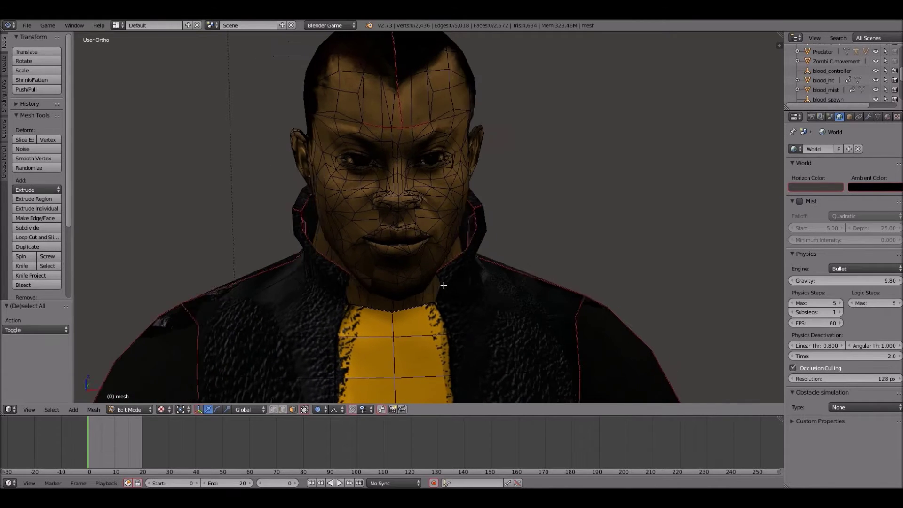
scroll(443, 285, "up", 4, "ctrl")
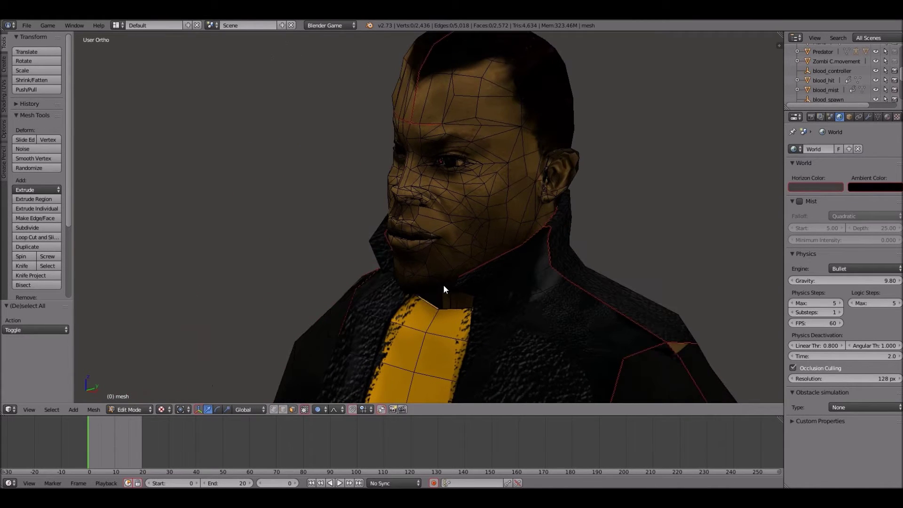
key("Tab")
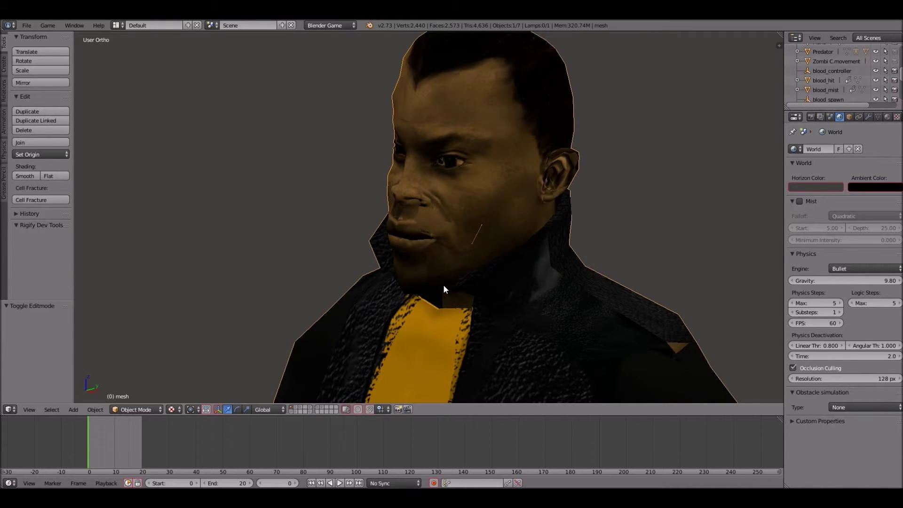
scroll(443, 284, "down", 5, "ctrl")
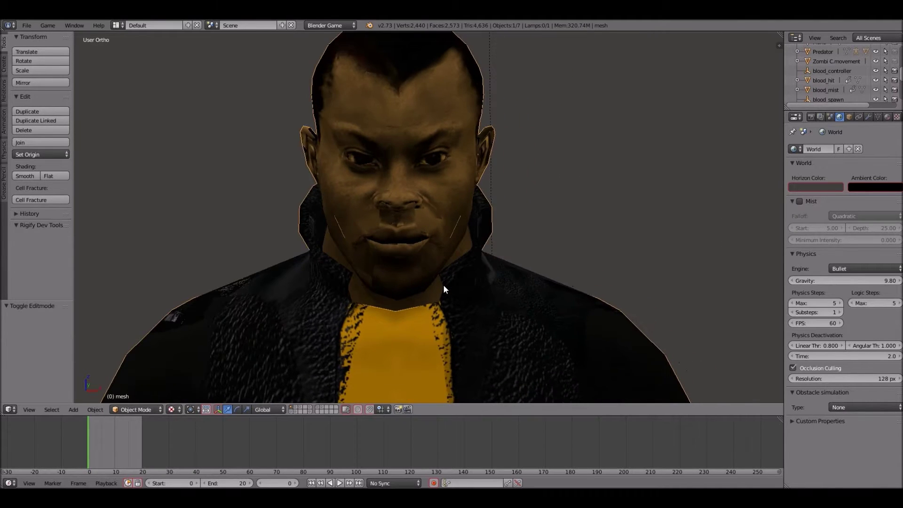
scroll(443, 285, "up", 6, "ctrl")
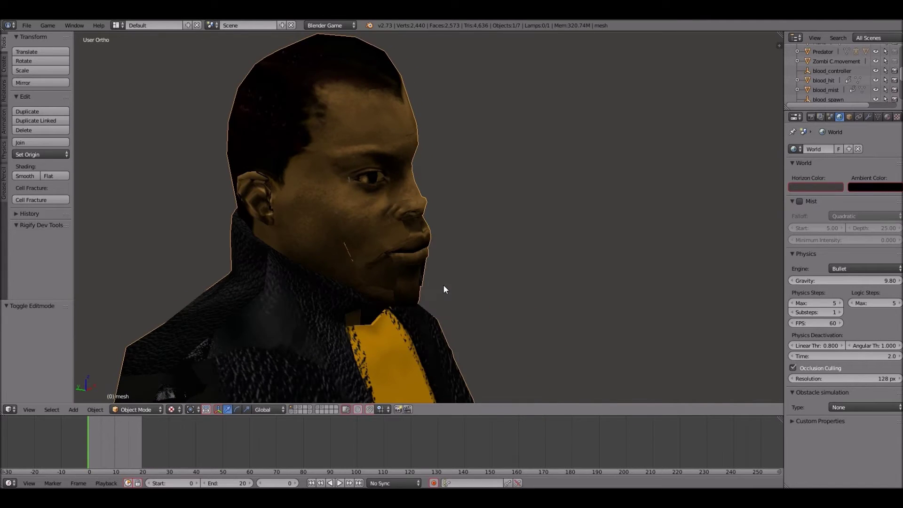
scroll(444, 285, "up", 6, "ctrl")
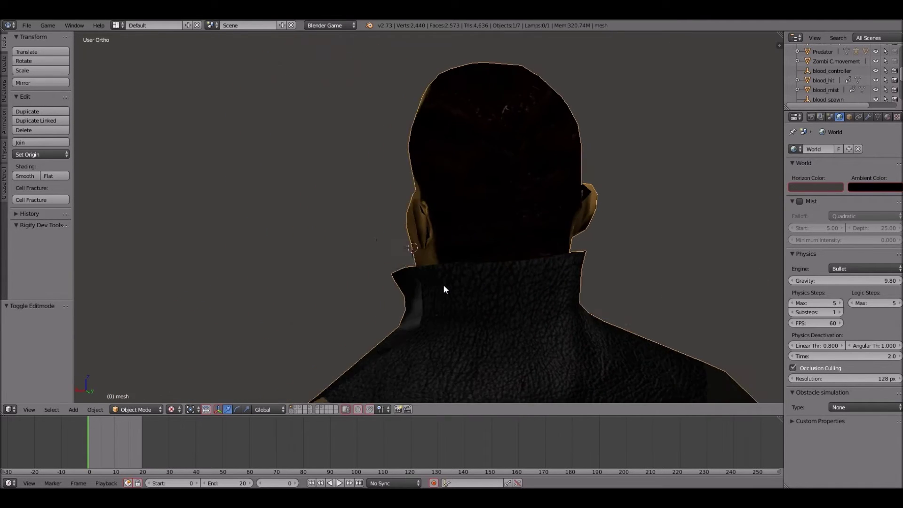
scroll(443, 284, "up", 6, "ctrl")
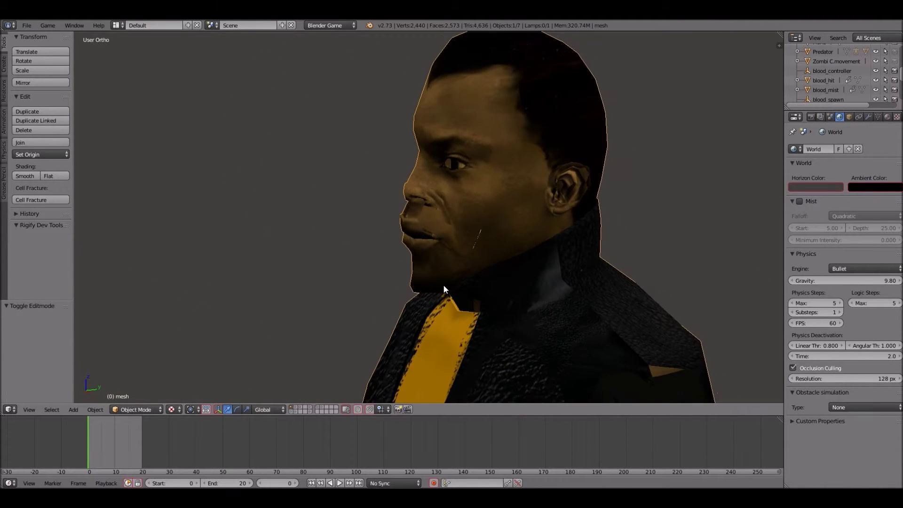
scroll(443, 284, "up", 6, "ctrl")
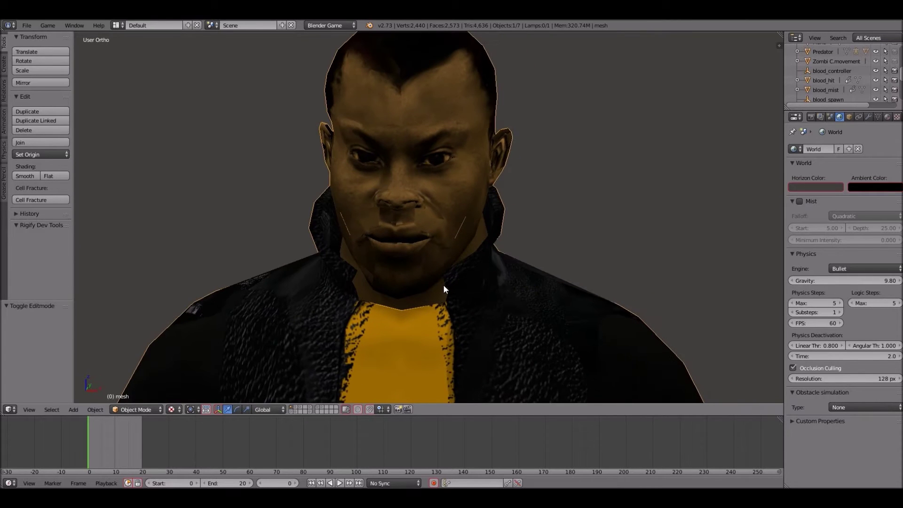
scroll(443, 284, "down", 3)
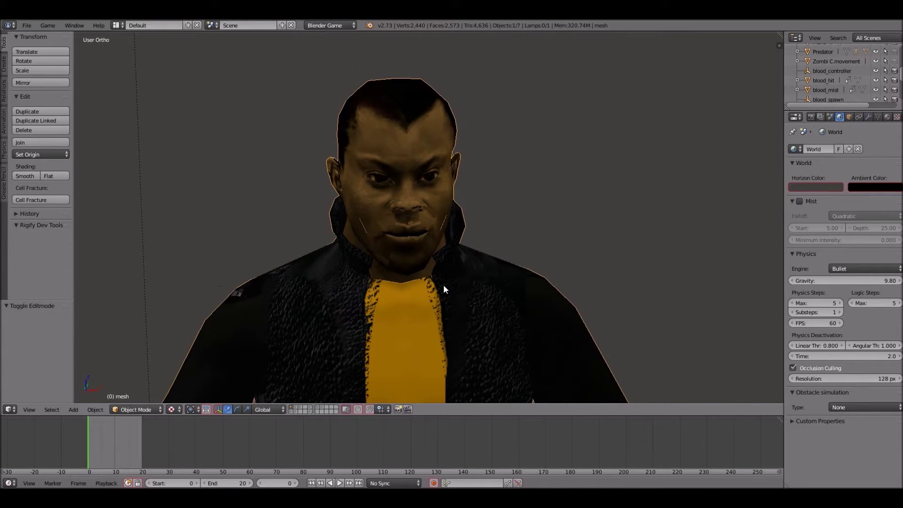
scroll(443, 284, "down", 2)
scroll(443, 284, "down", 3, "shift")
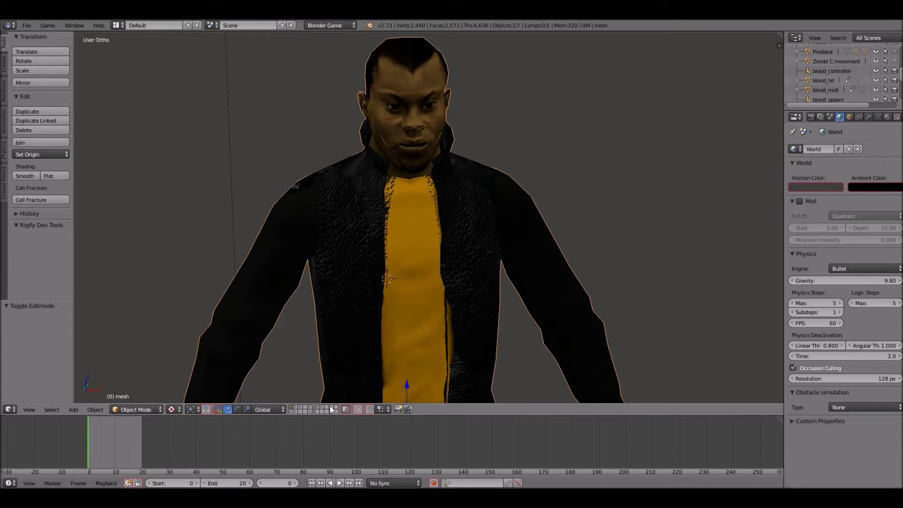
Step: Switch to an empty layer and add a plane in front orthographic view
left_click(298, 412)
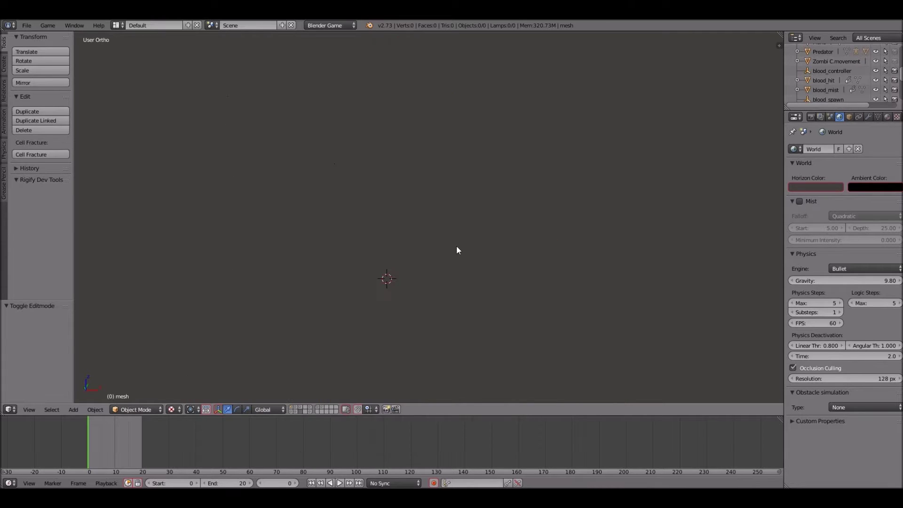
scroll(456, 245, "down", 7)
scroll(456, 245, "up", 9)
scroll(456, 246, "down", 3)
key("KP_5")
key("KP_1")
key("KP_5")
key("shift+a")
mouse_move(455, 239)
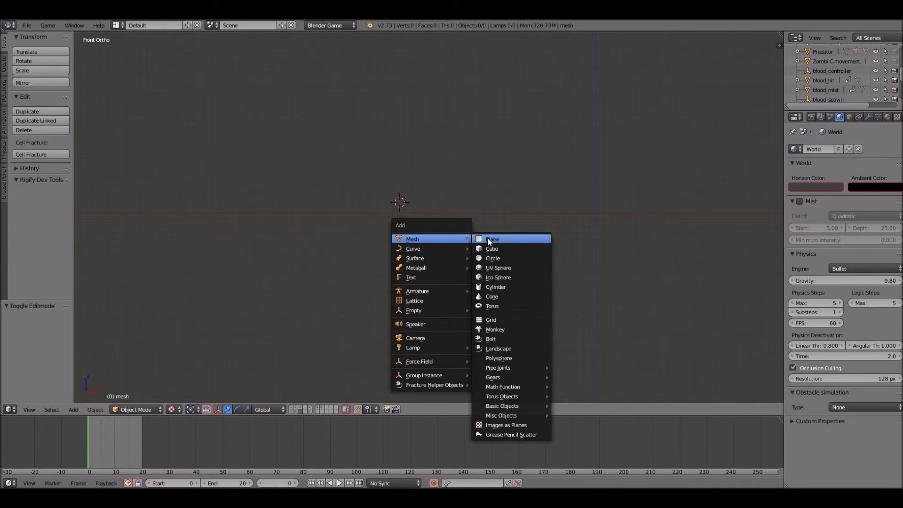
left_click(489, 239)
Step: From top view, add a Hemi lamp just above the plane
key("KP_7")
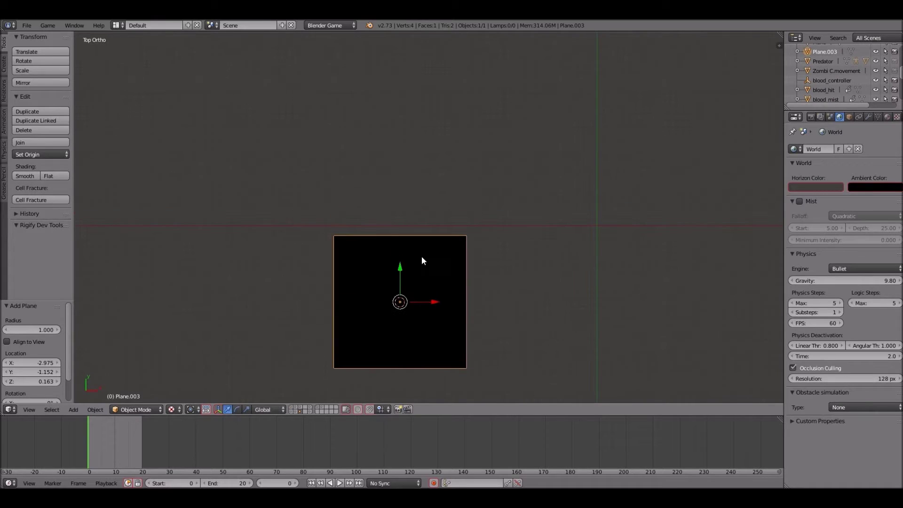
scroll(421, 256, "down", 8)
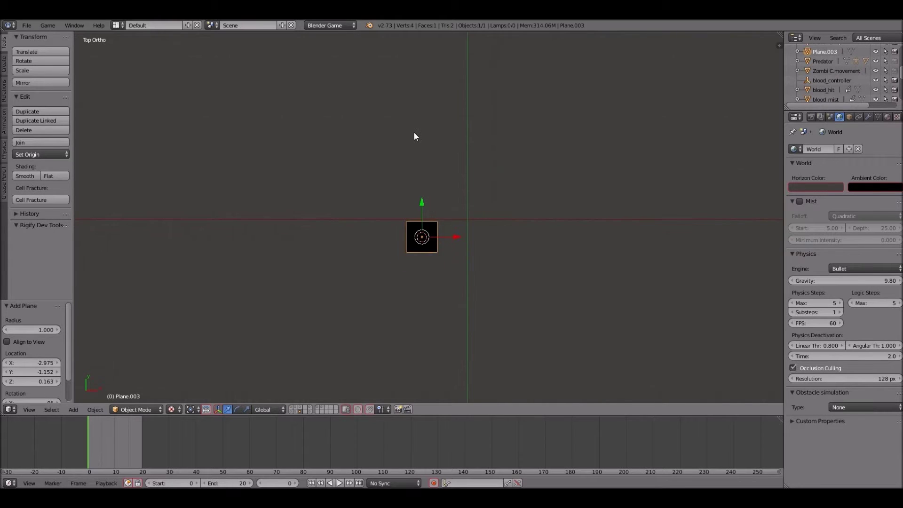
left_click(414, 134)
key("shift+a")
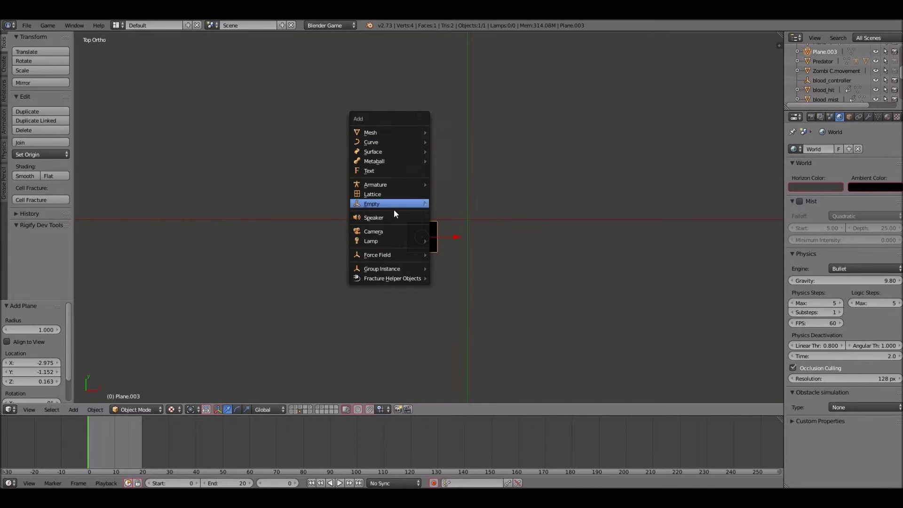
mouse_move(397, 241)
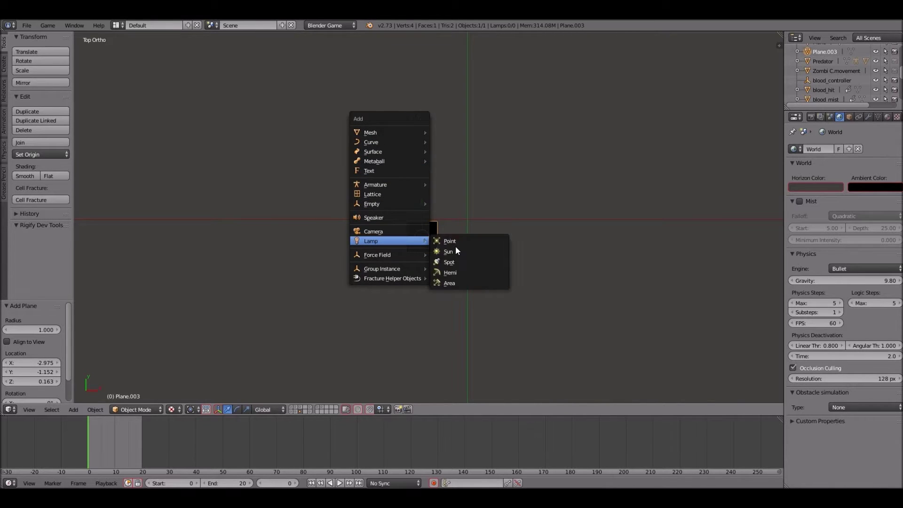
left_click(459, 272)
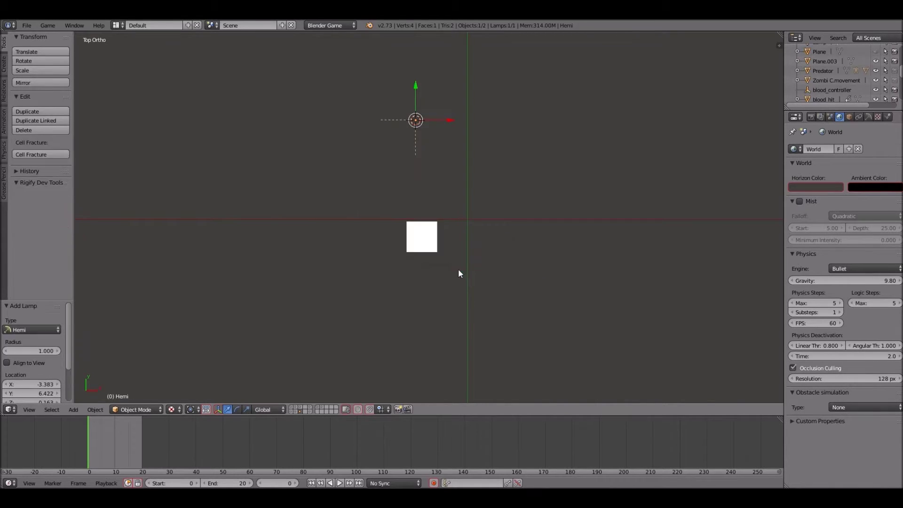
scroll(473, 188, "up", 3)
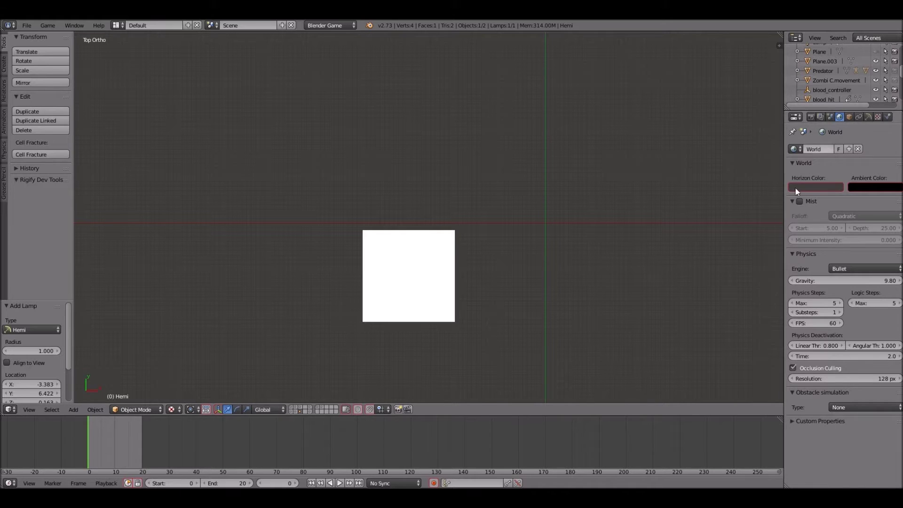
Step: Select Plane.003, use solid shading, and give it a new material with specular intensity 0
right_click(436, 267)
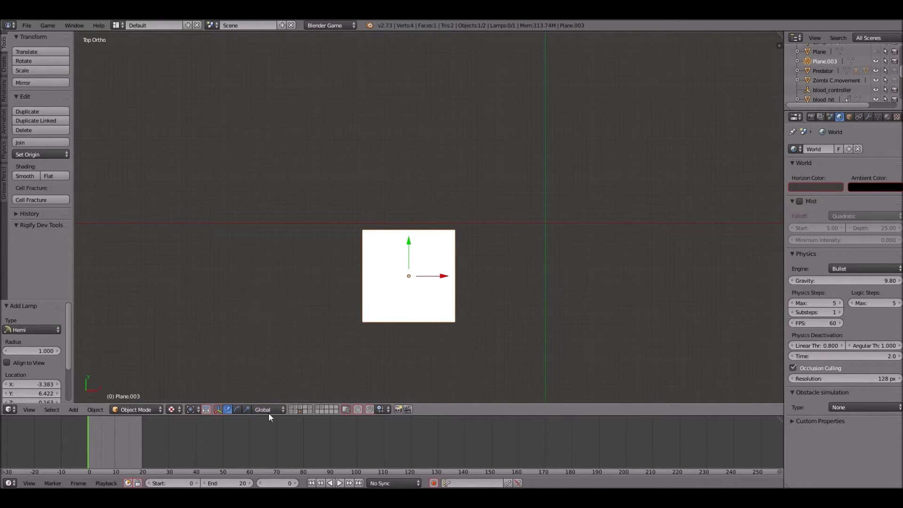
left_click(172, 409)
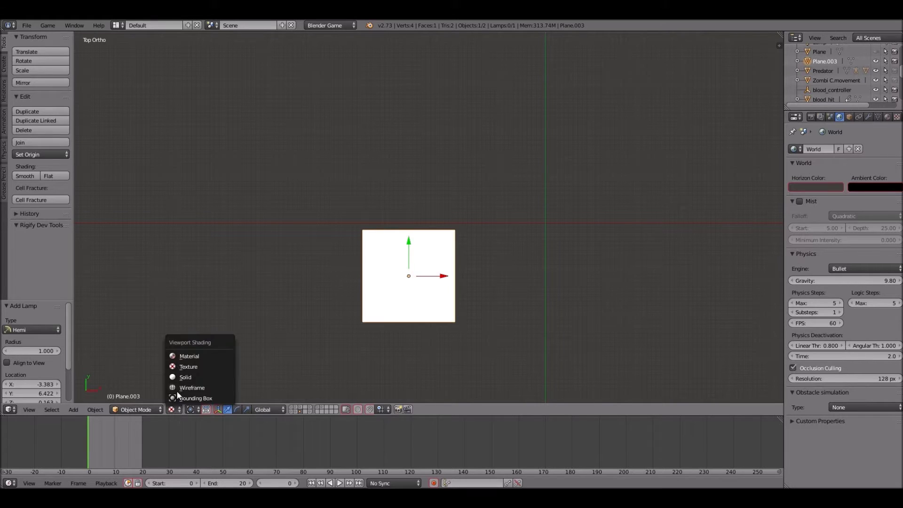
left_click(184, 375)
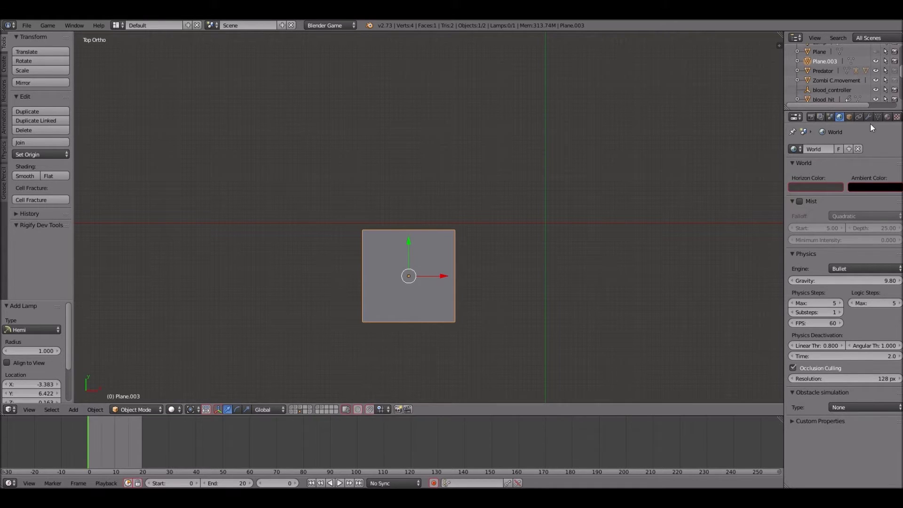
left_click(887, 117)
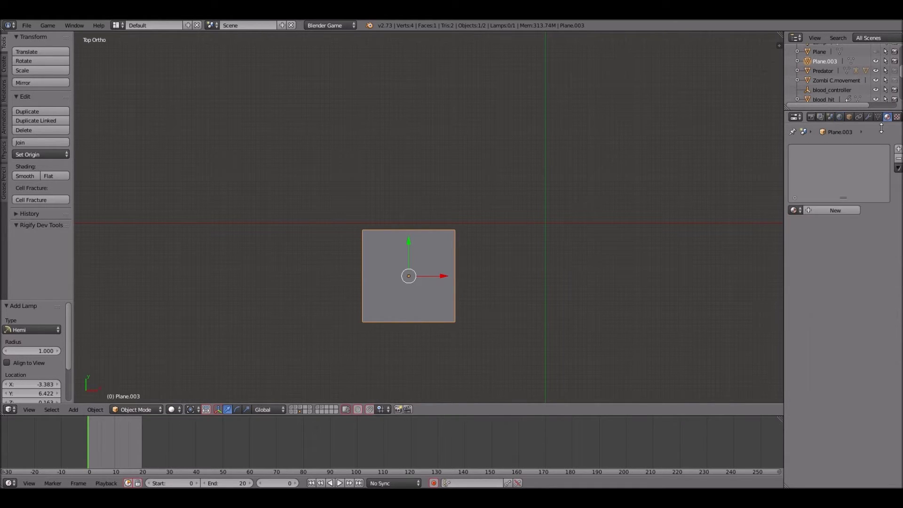
left_click(828, 211)
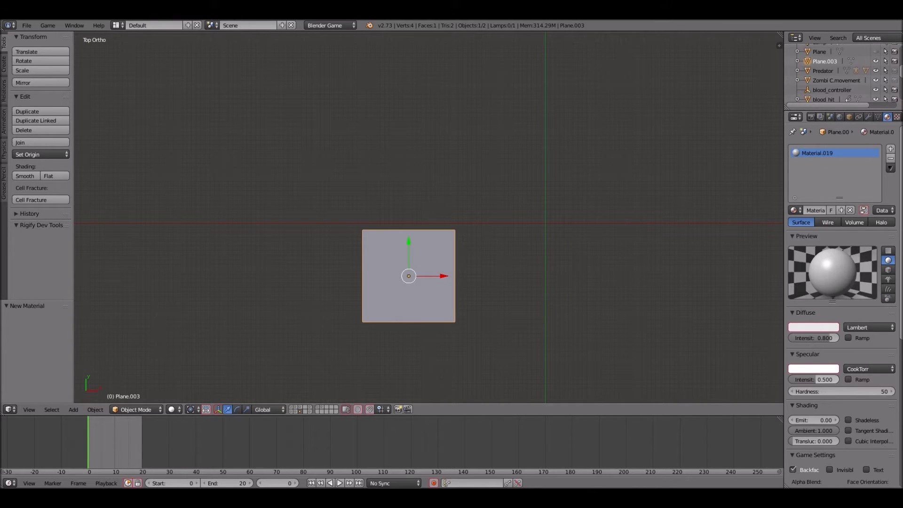
left_click_drag(819, 380, 792, 380)
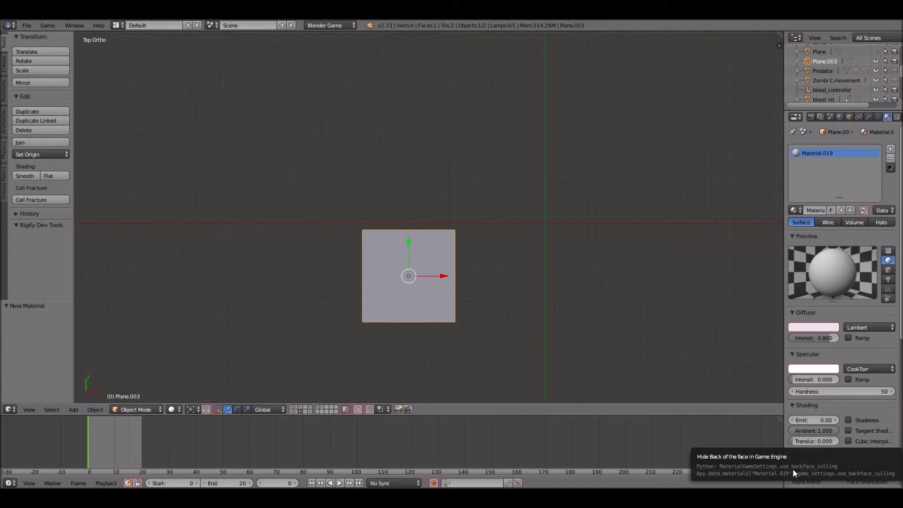
Step: Set the material to Alpha Clip with transparency on and alpha 0.000, then use Texture shading
scroll(832, 436, "down", 3)
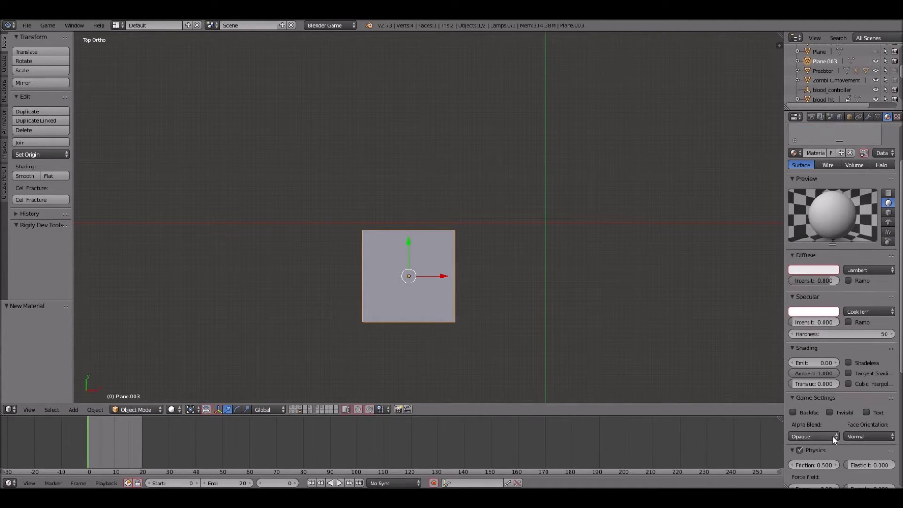
scroll(826, 418, "down", 2)
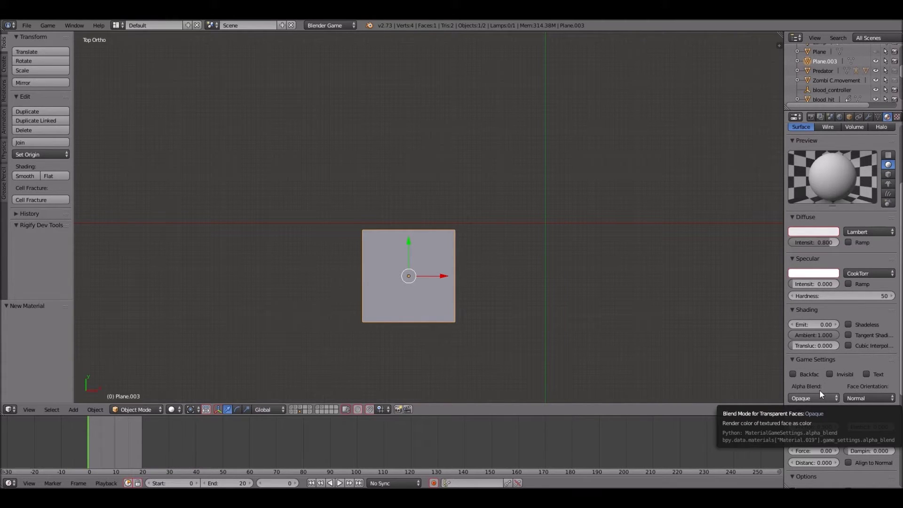
left_click(818, 396)
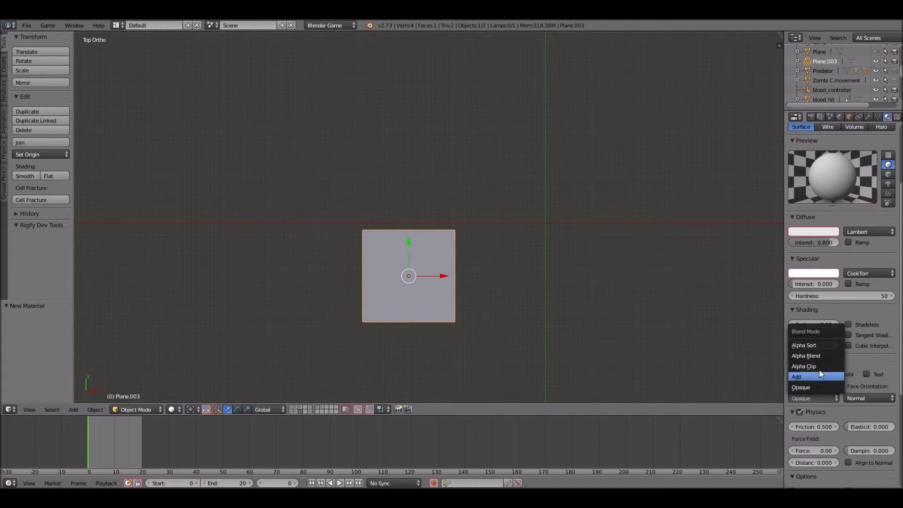
left_click(819, 366)
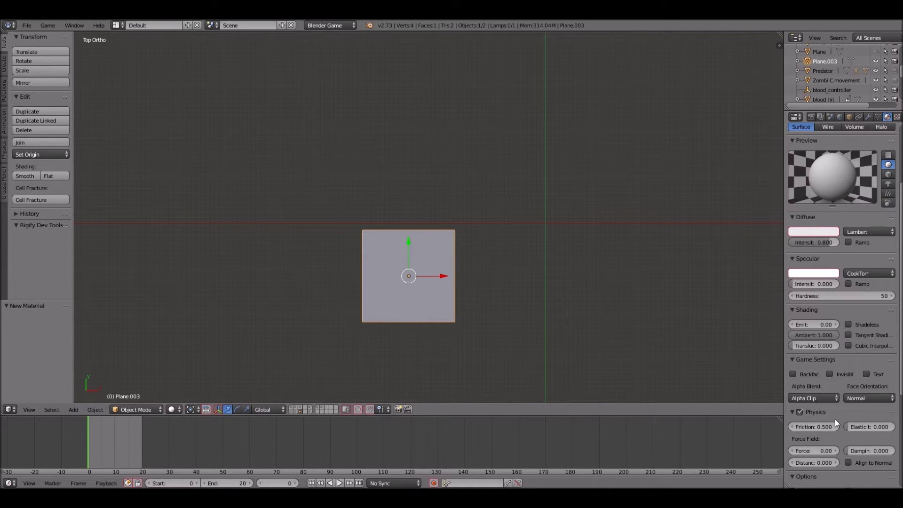
scroll(835, 419, "down", 8)
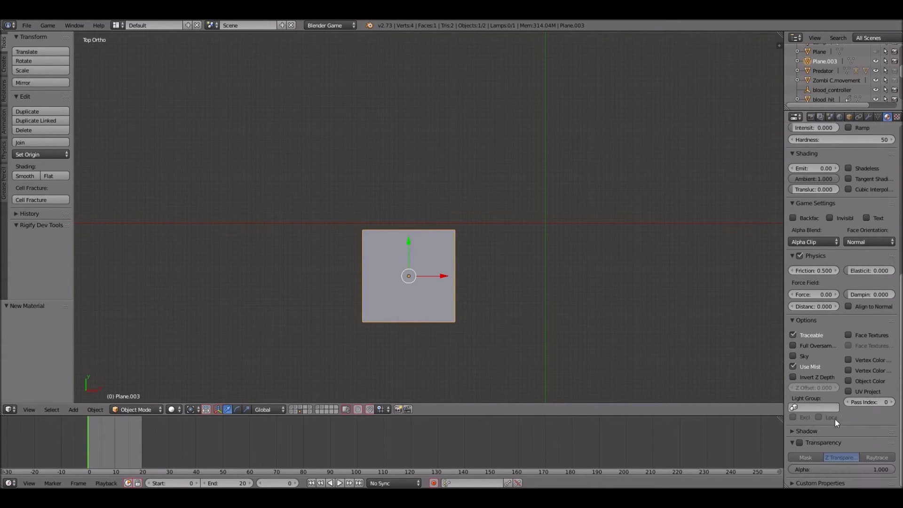
left_click(800, 442)
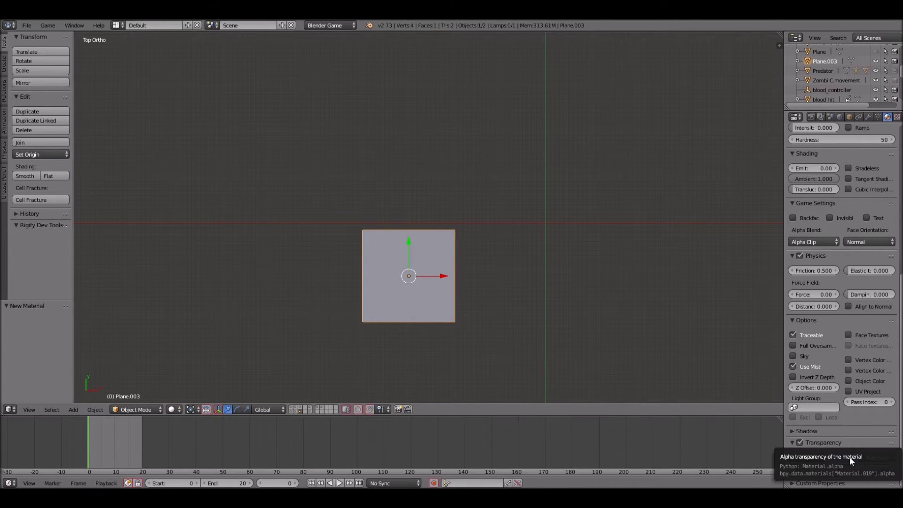
left_click_drag(874, 469, 791, 470)
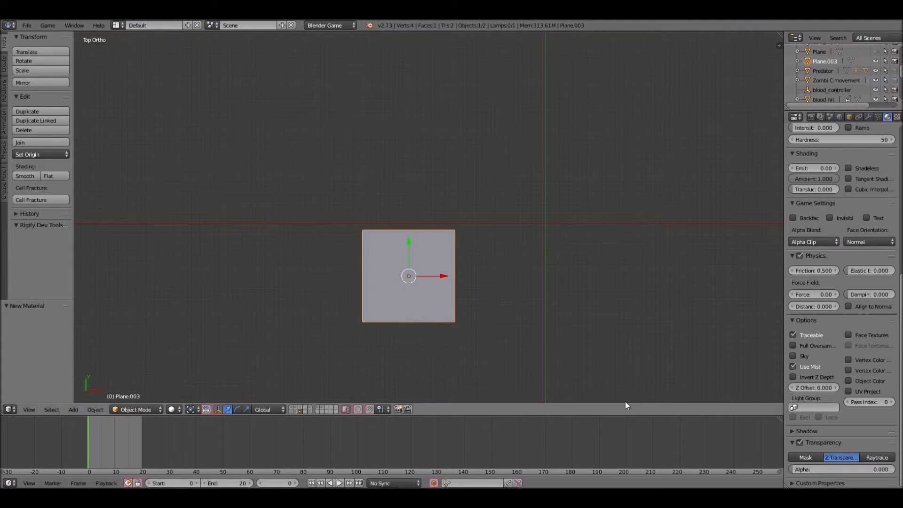
left_click(175, 408)
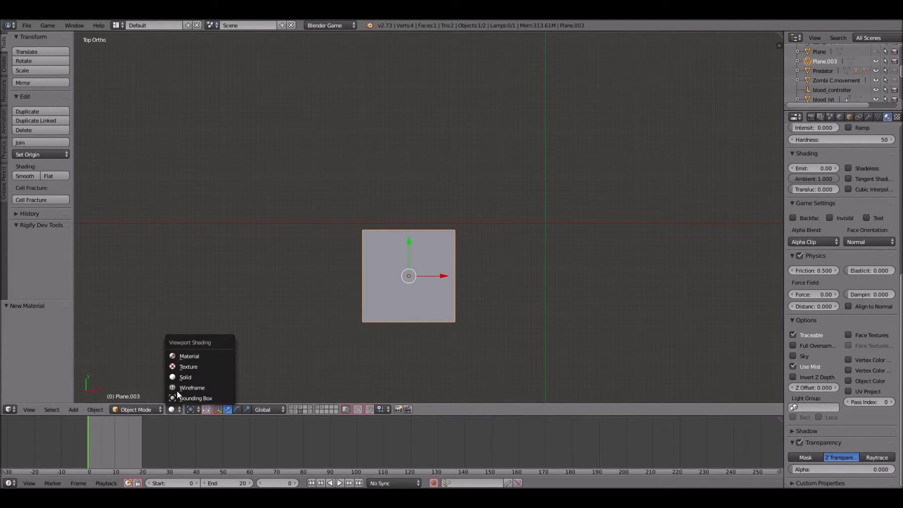
left_click(188, 366)
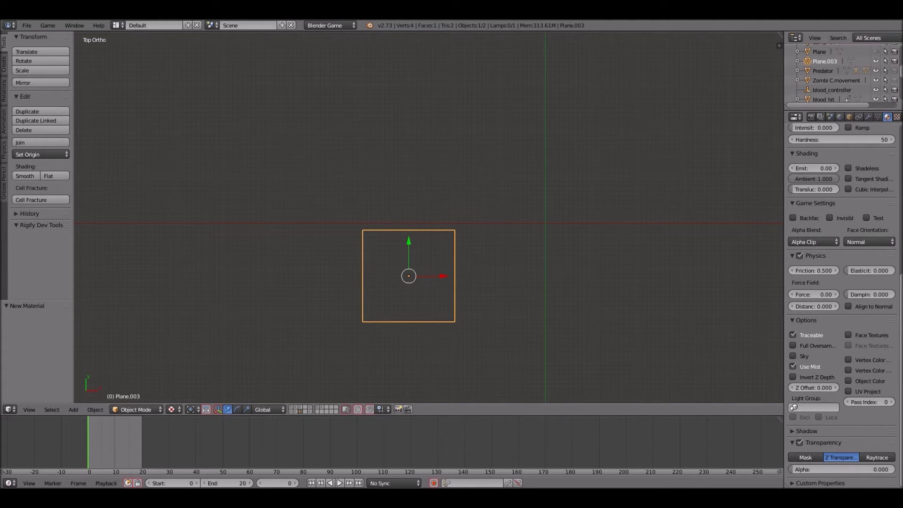
Step: Add a new texture, Texture.020, with alpha influence enabled, and browse for its image file
left_click(897, 117)
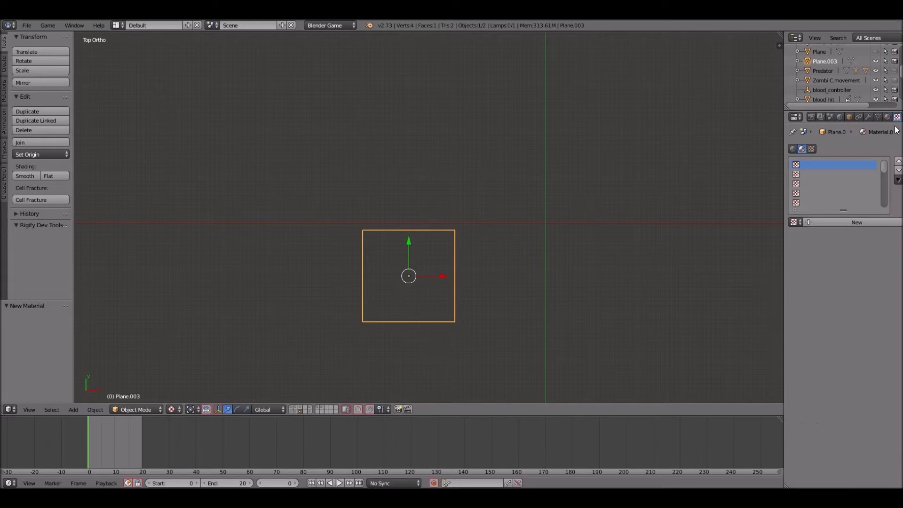
left_click(834, 221)
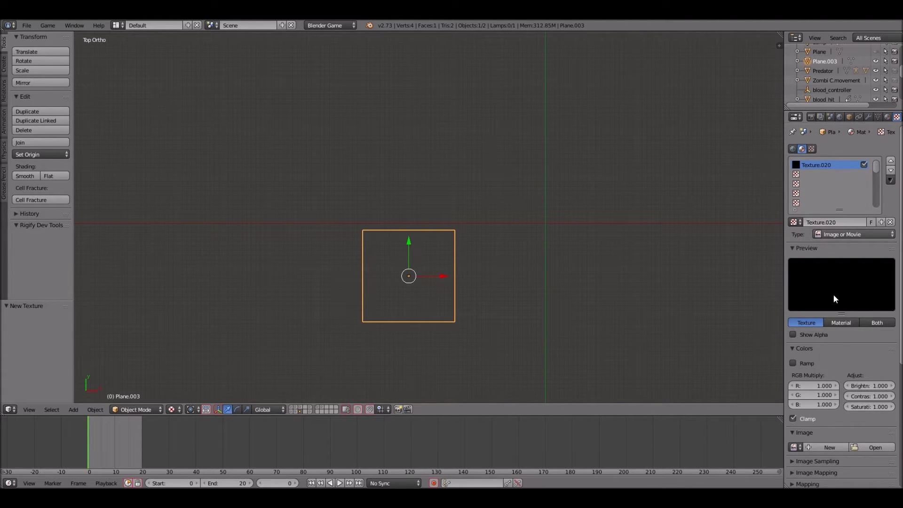
scroll(825, 357, "down", 10)
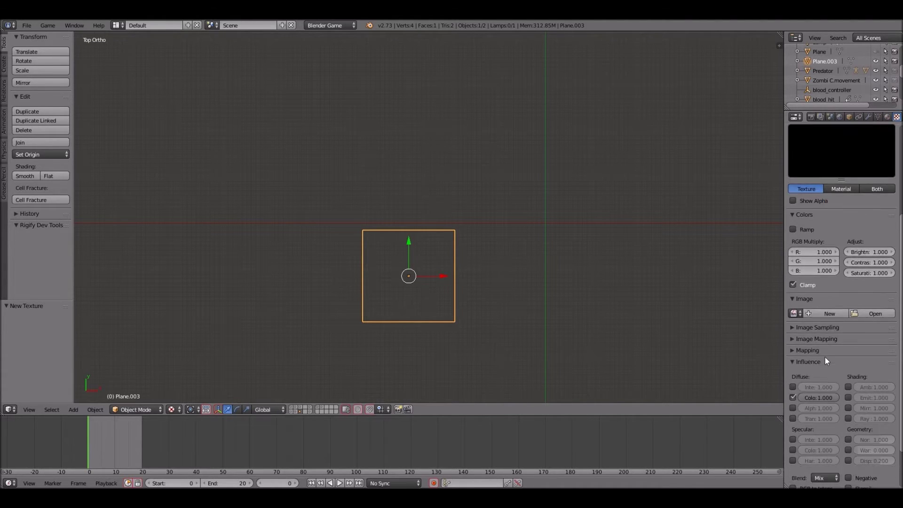
left_click(793, 355)
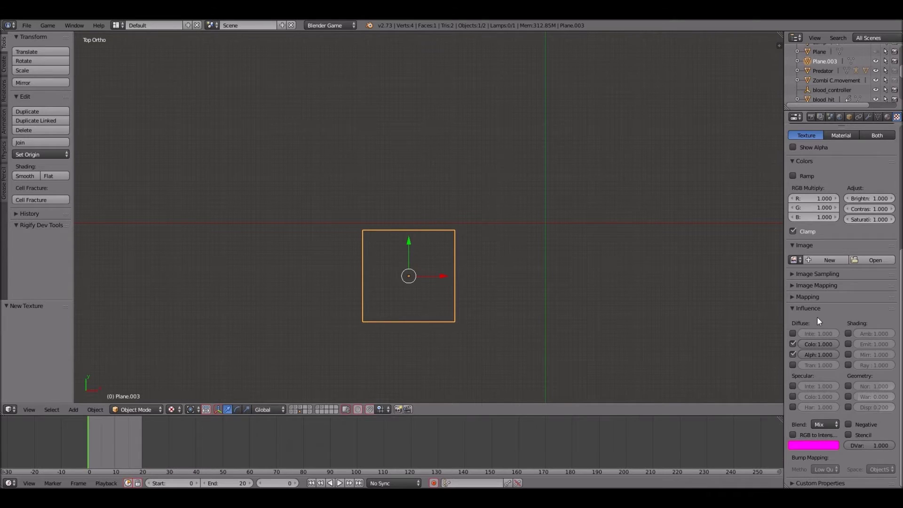
scroll(817, 317, "up", 7)
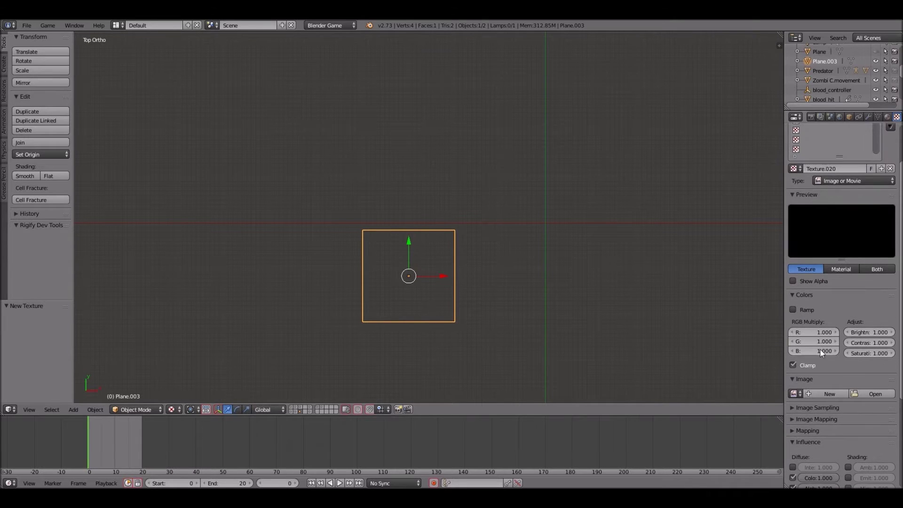
left_click(865, 394)
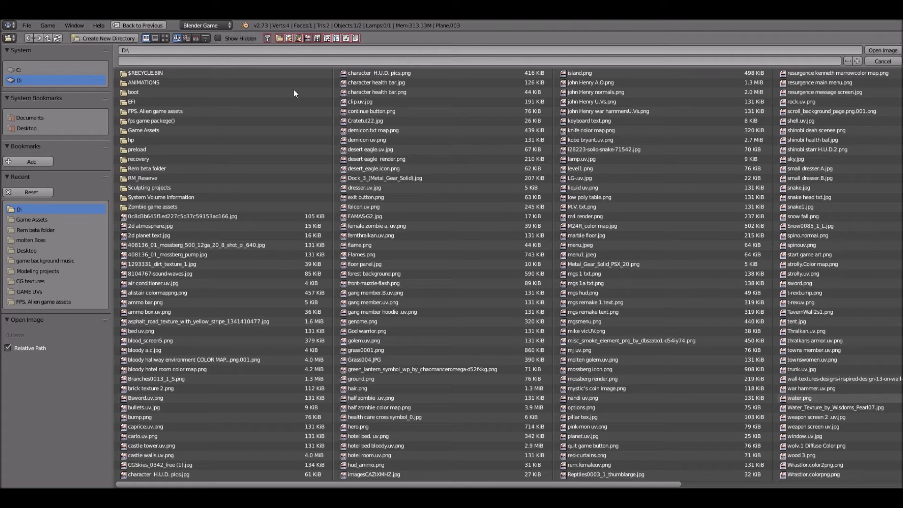
Step: Load the black-and-white hair clump image from CG textures > Hair Textures into Texture.020
left_click(164, 38)
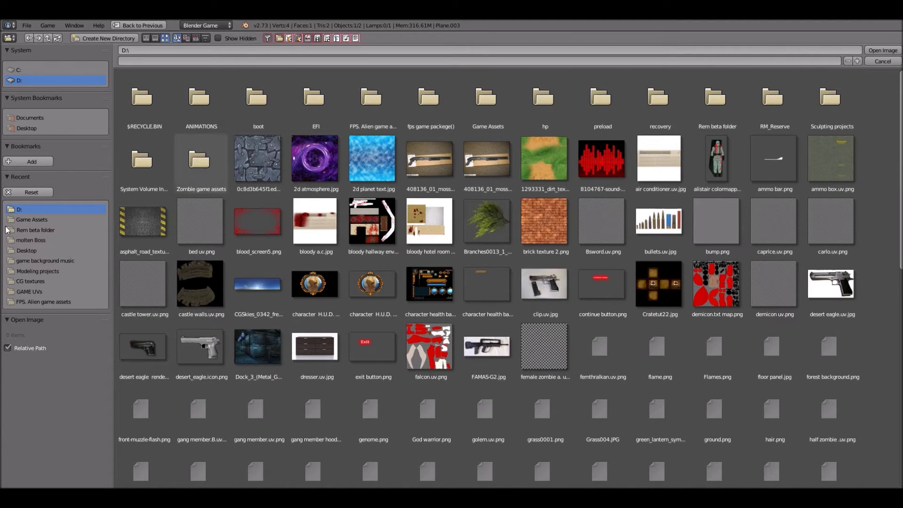
left_click(44, 281)
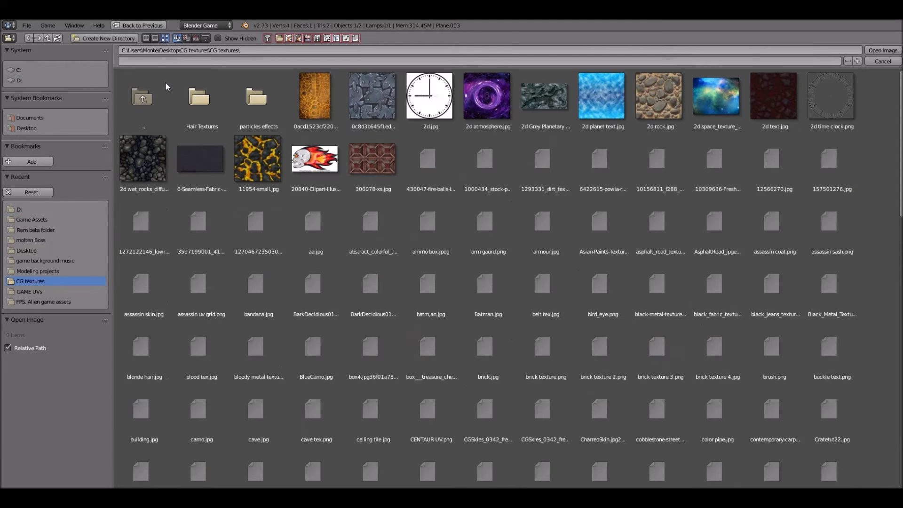
left_click(202, 120)
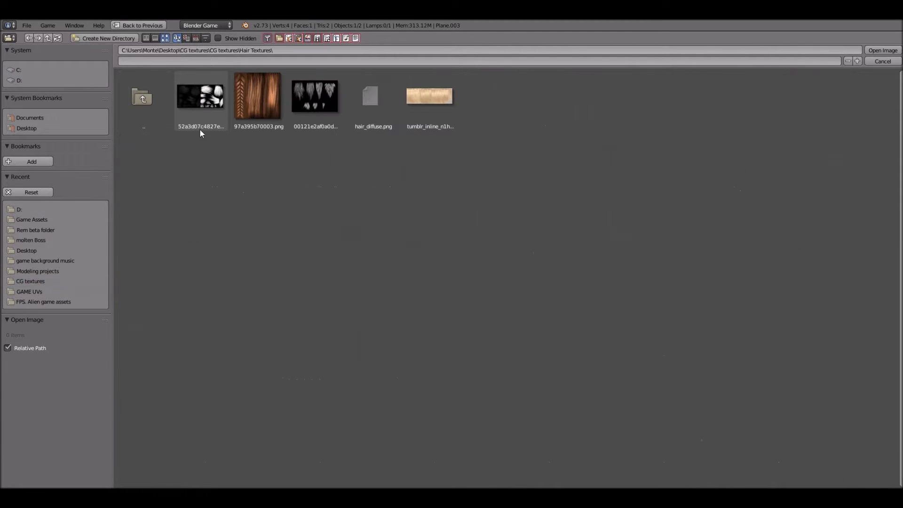
left_click(194, 100)
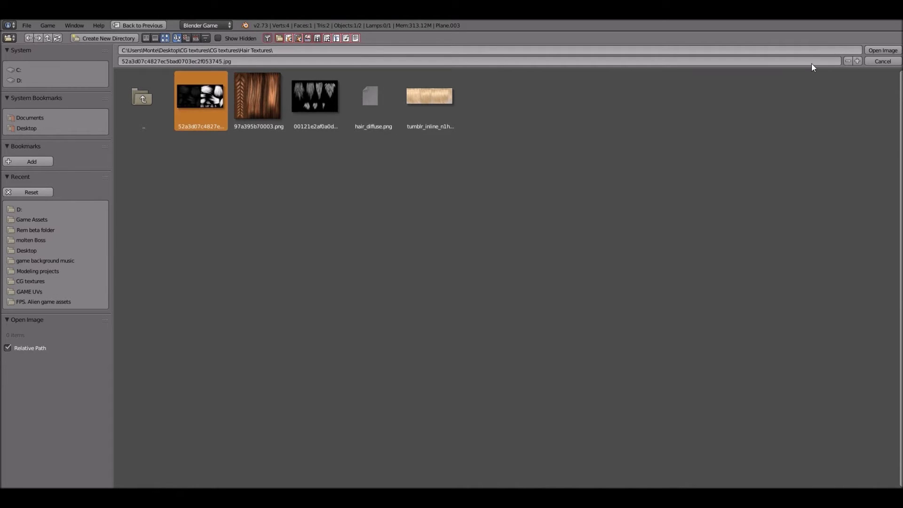
left_click(873, 49)
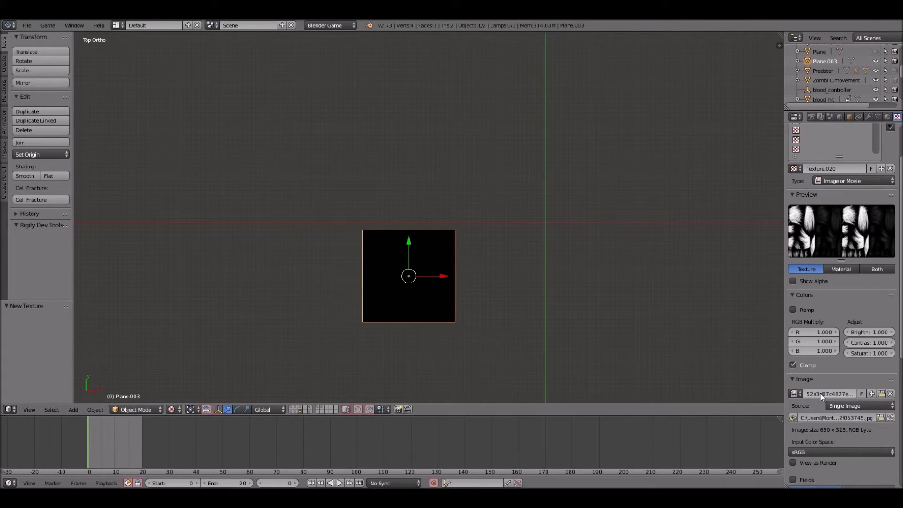
Step: Enter Edit Mode on Plane.003 and split the 3D view into two side-by-side views
scroll(820, 396, "down", 10)
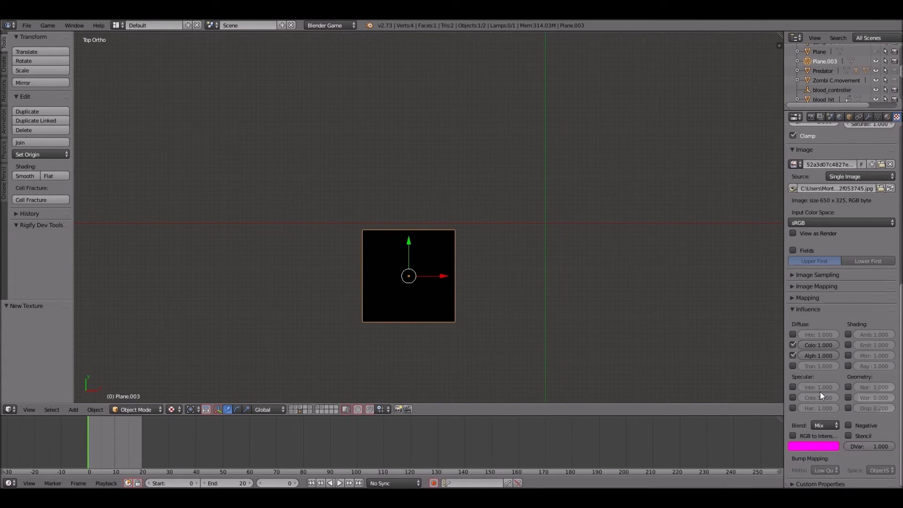
scroll(821, 394, "up", 10)
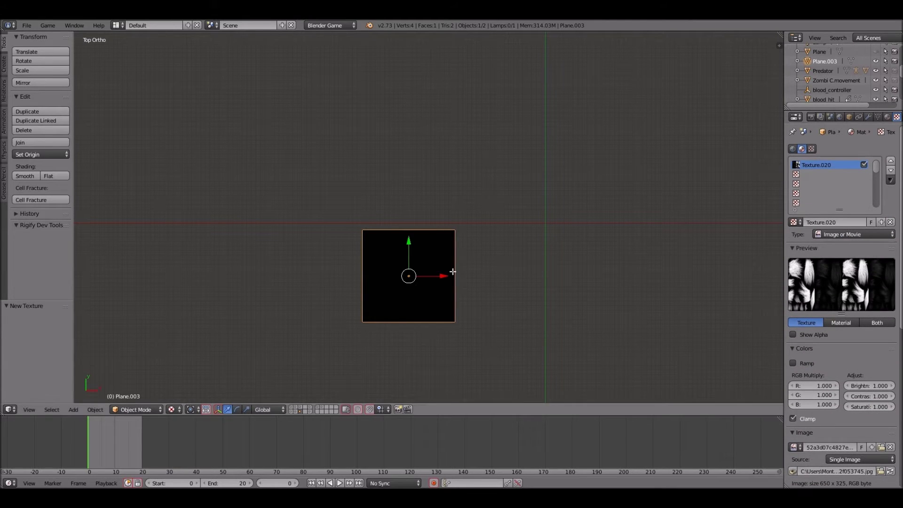
key("Tab")
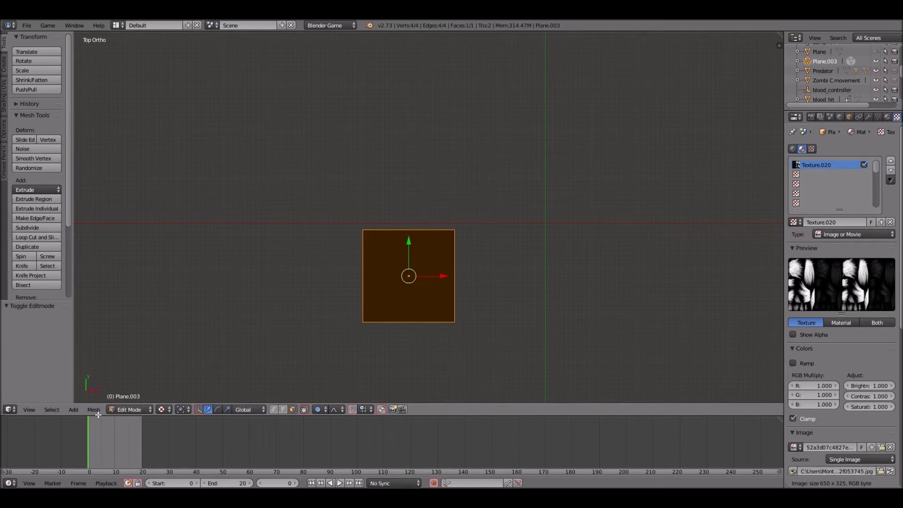
left_click_drag(98, 415, 239, 396)
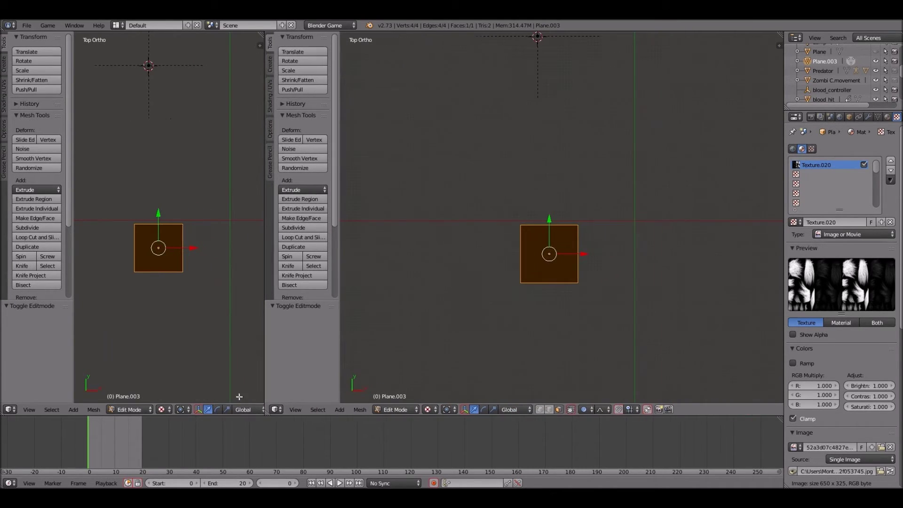
Step: Turn the left view into a UV/Image Editor and open its list of available images
left_click(11, 409)
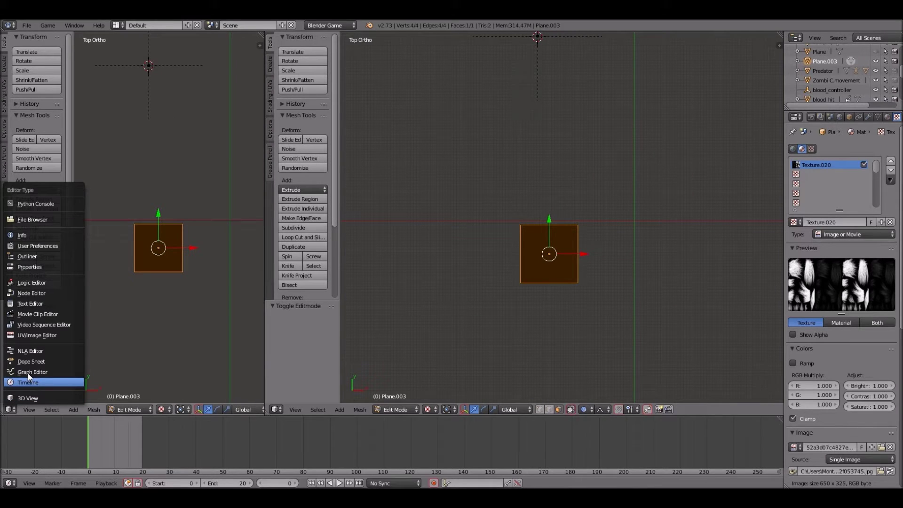
left_click(44, 335)
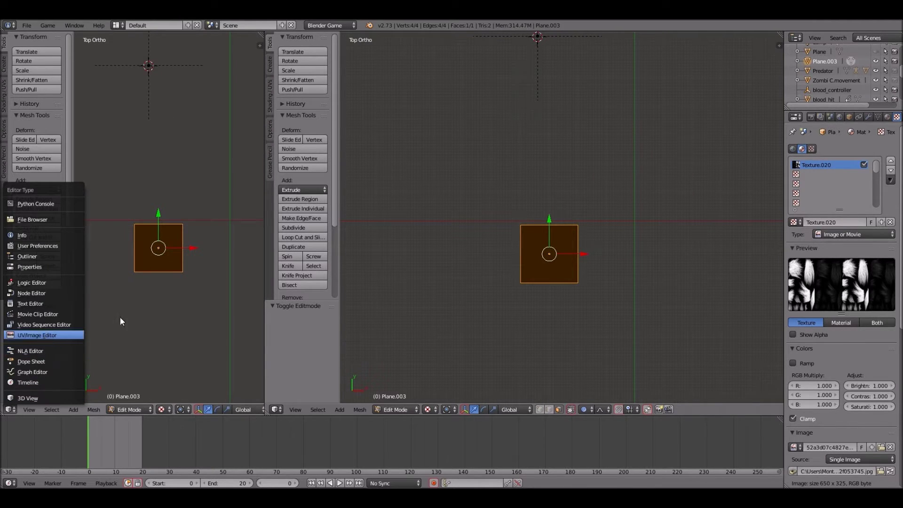
scroll(120, 322, "up", 1)
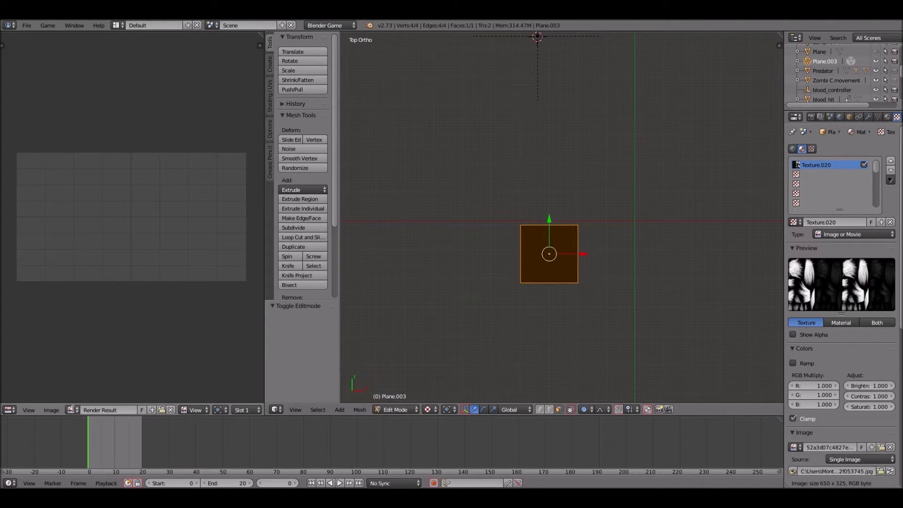
left_click(72, 409)
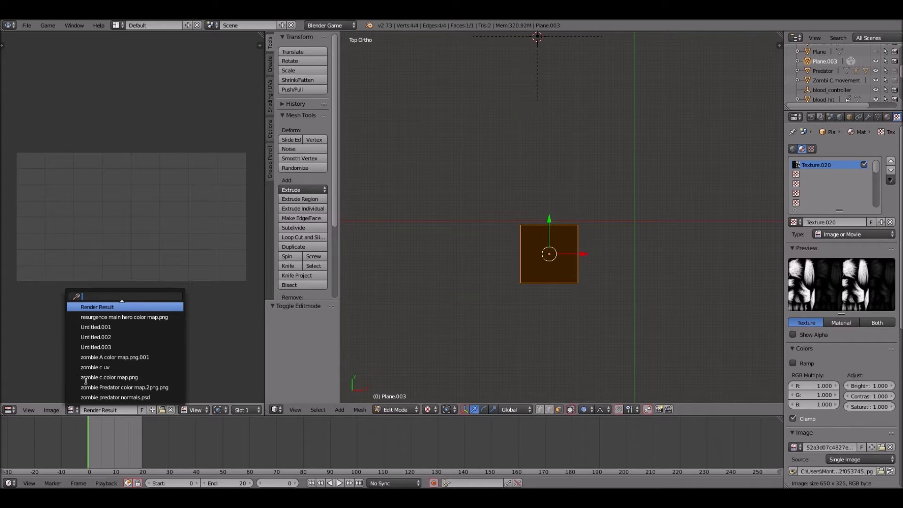
scroll(90, 363, "up", 8)
scroll(90, 362, "up", 10)
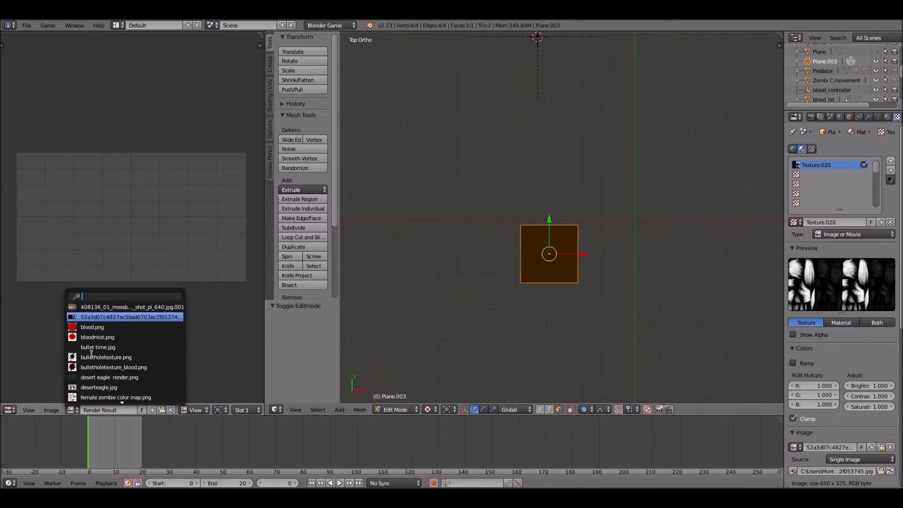
Step: Show the fur texture sheet in the UV/Image Editor and zoom onto the plane
left_click(108, 316)
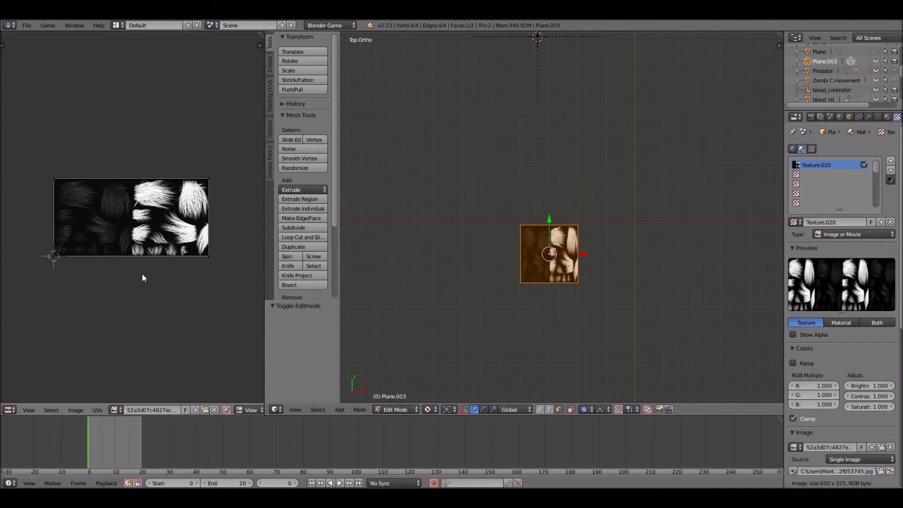
scroll(142, 273, "up", 3)
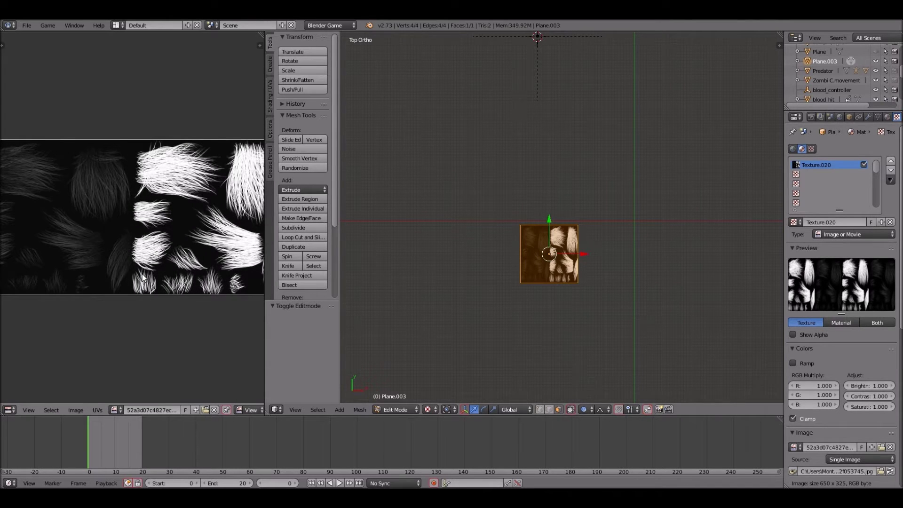
scroll(142, 274, "down", 2)
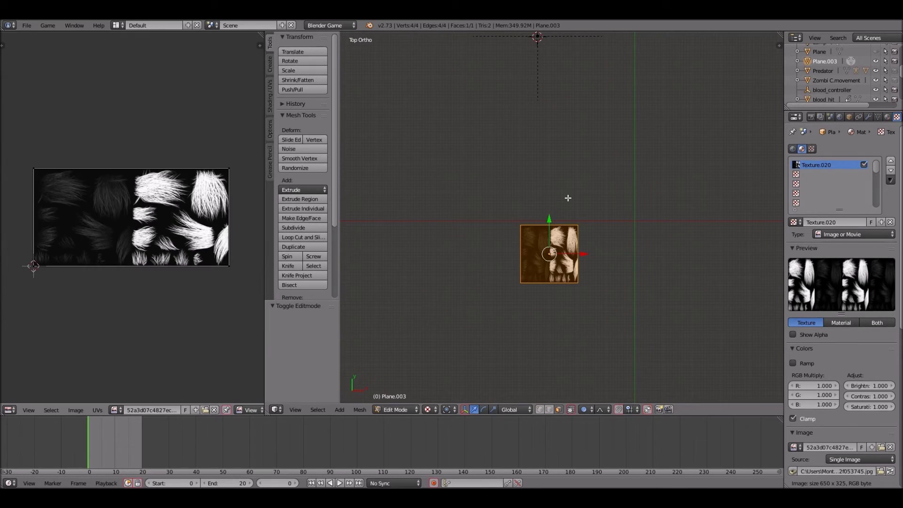
scroll(553, 274, "up", 5)
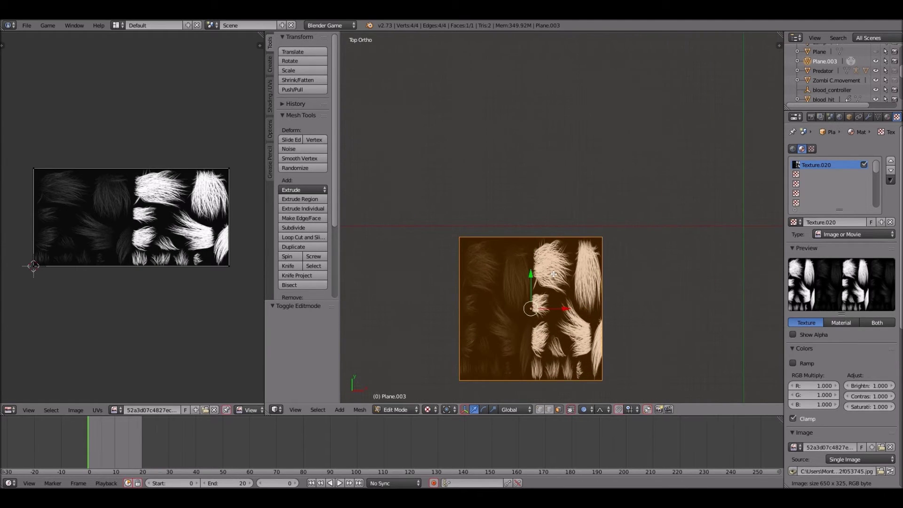
scroll(554, 274, "down", 5, "shift")
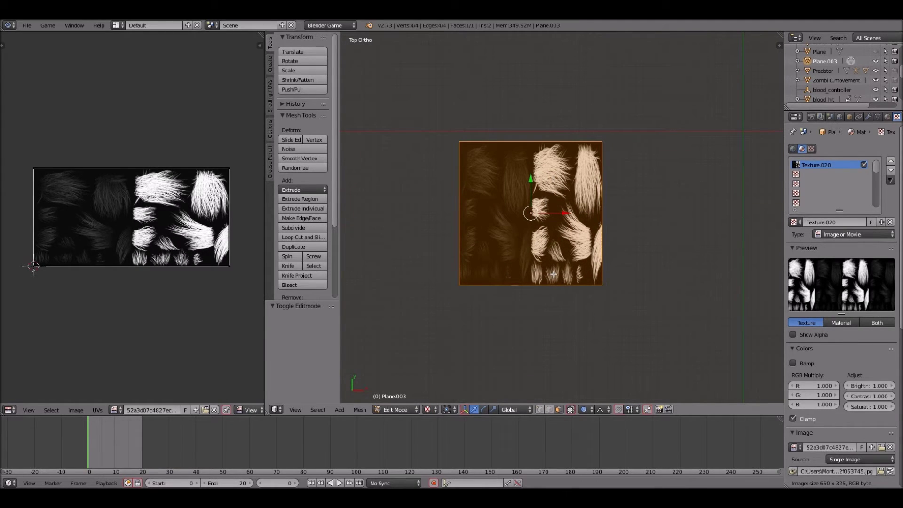
Step: Reset the plane's UVs, then unwrap them again
key("u")
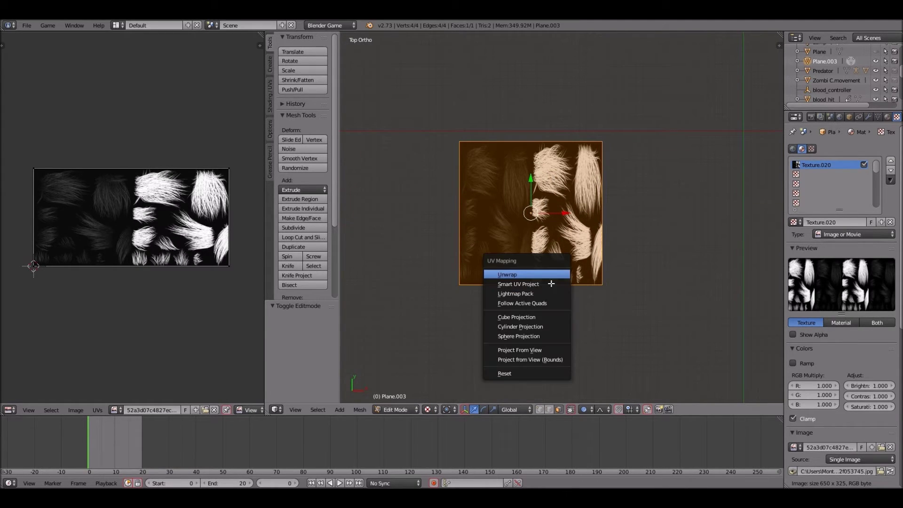
left_click(510, 371)
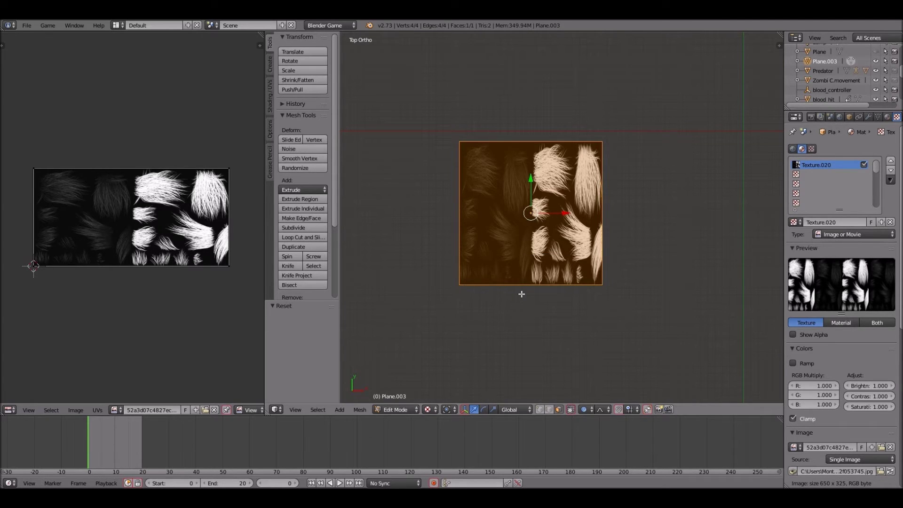
key("u")
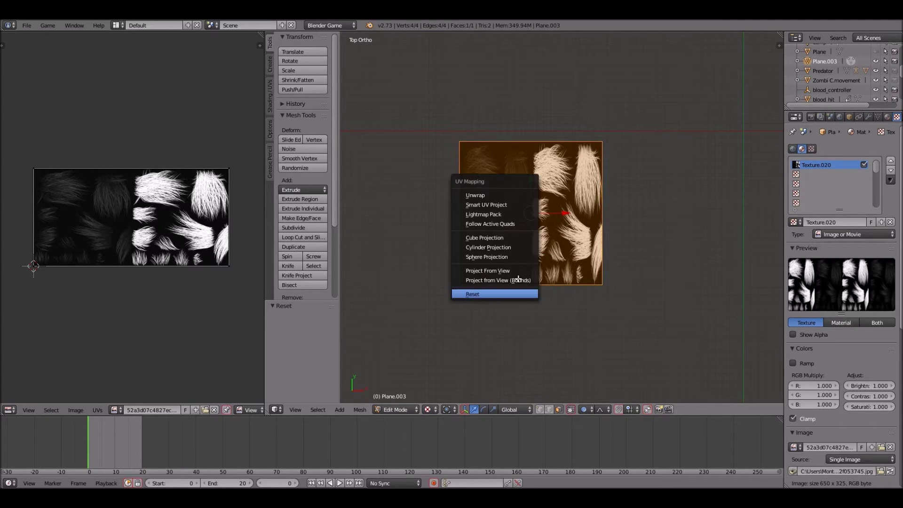
left_click(507, 193)
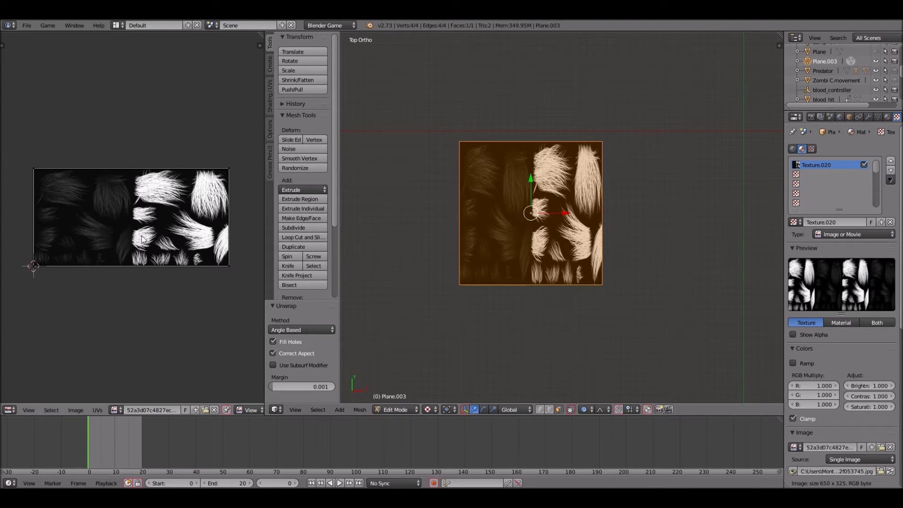
Step: Shrink all the plane's UVs to about a quarter and move them onto the top-left dark clump
key("a")
key("s")
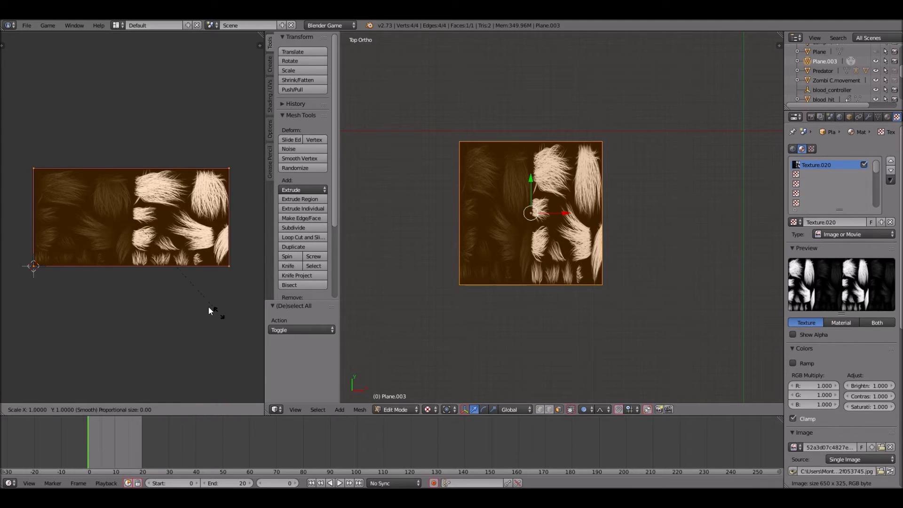
left_click(140, 262)
key("s")
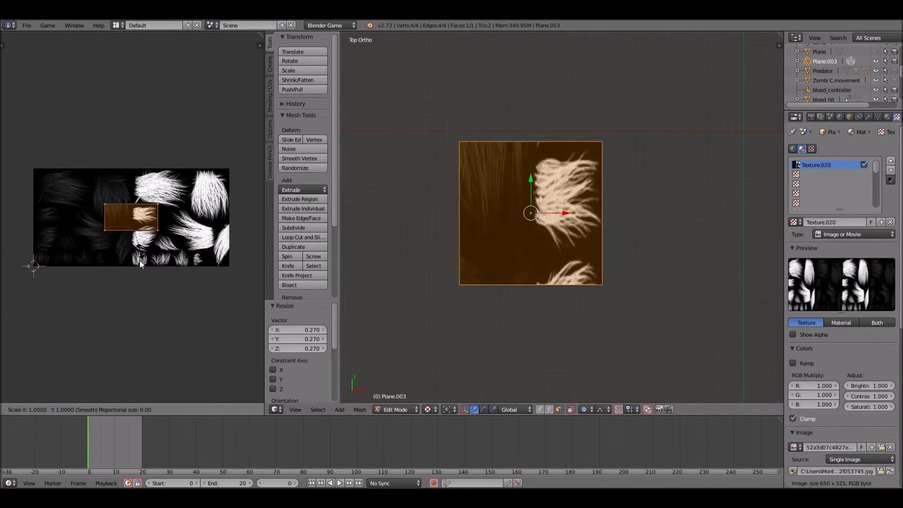
left_click(134, 257)
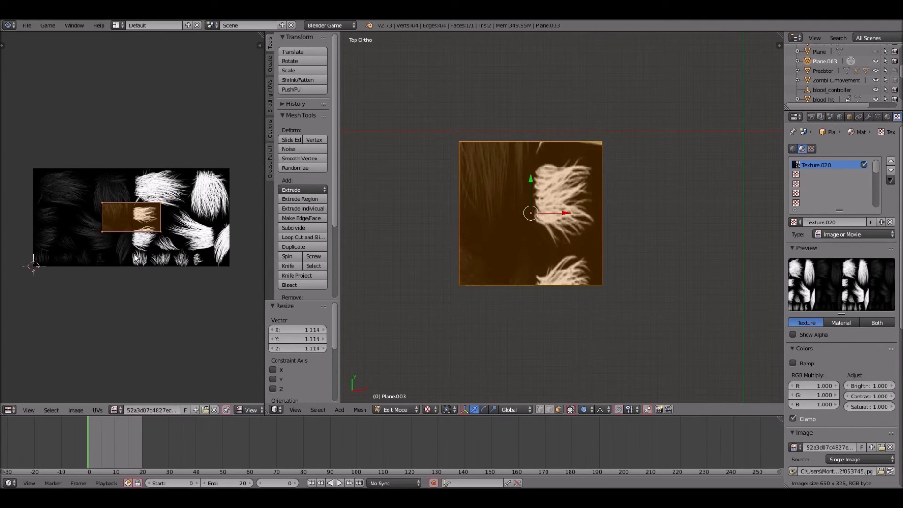
key("g")
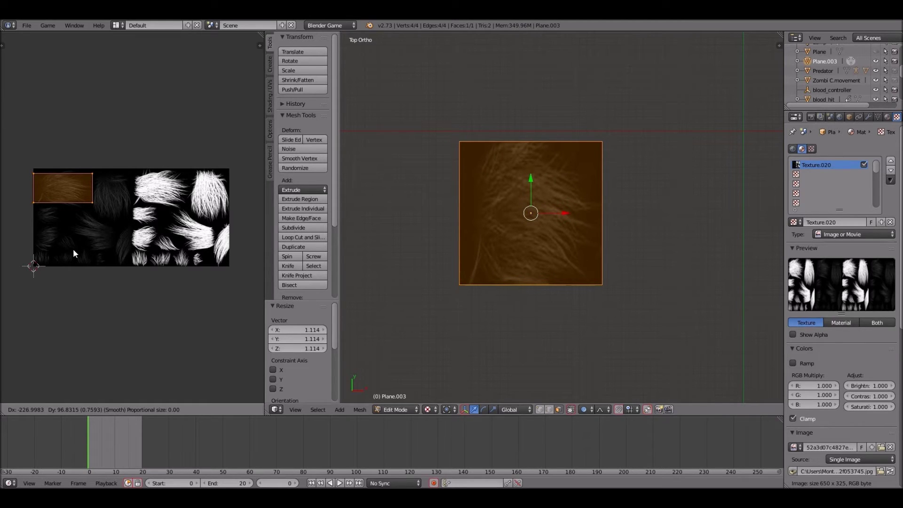
left_click(73, 250)
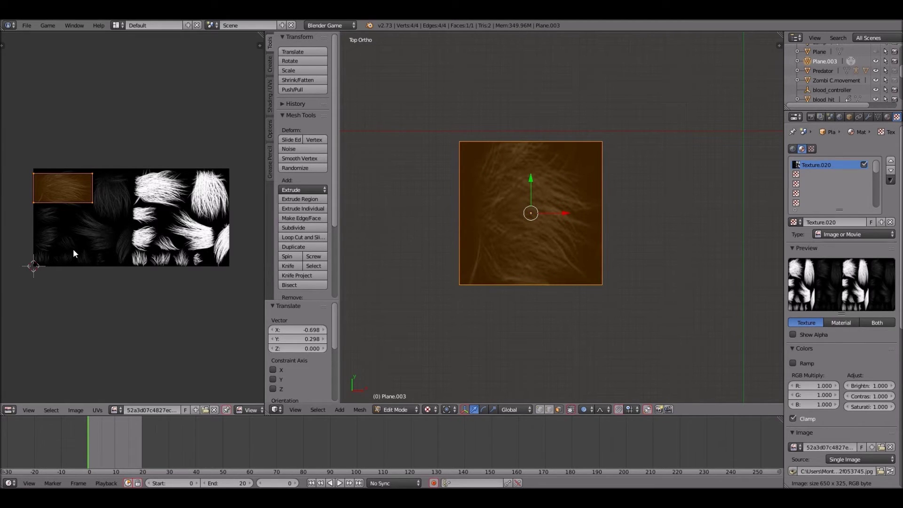
Step: Stretch the UVs vertically to fit the clump, then deselect everything
key("s")
key("y")
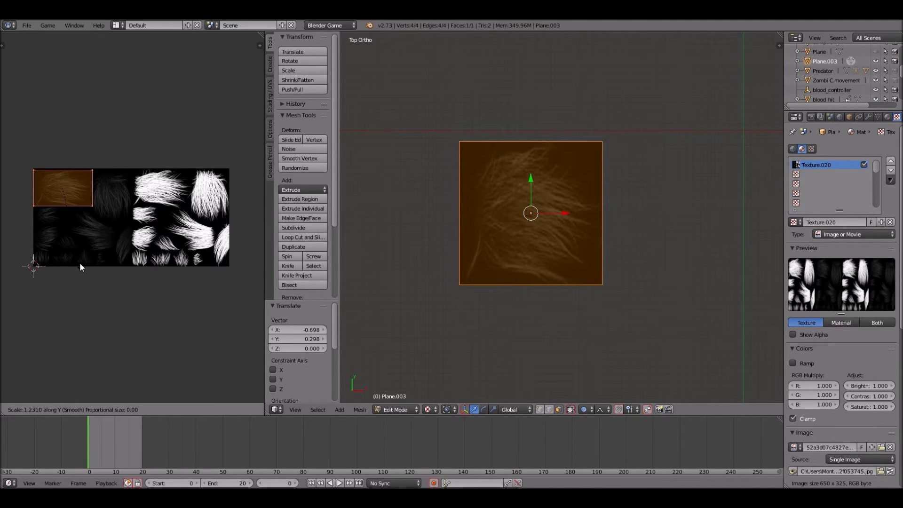
left_click(306, 320)
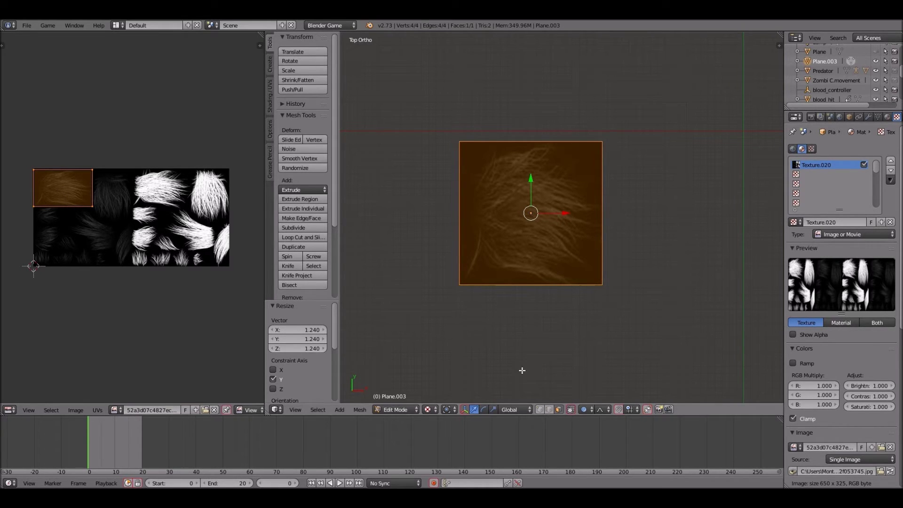
key("a")
key("a")
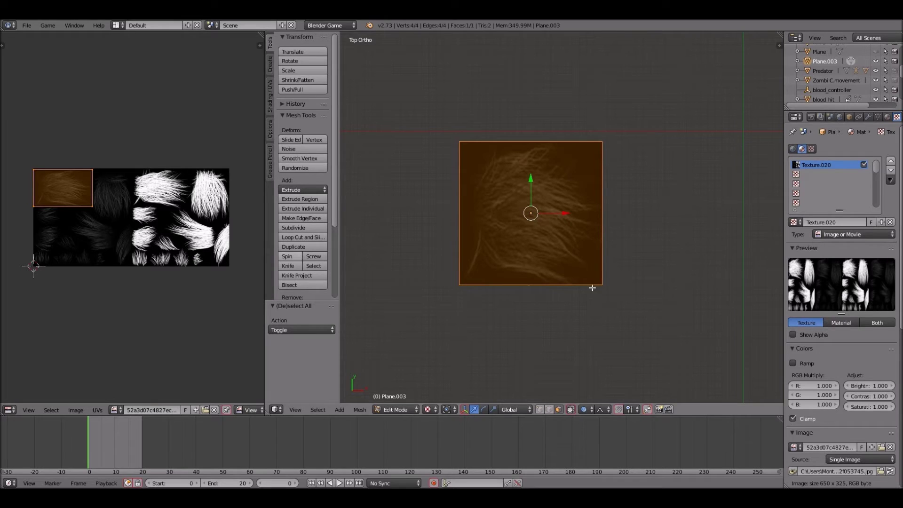
key("a")
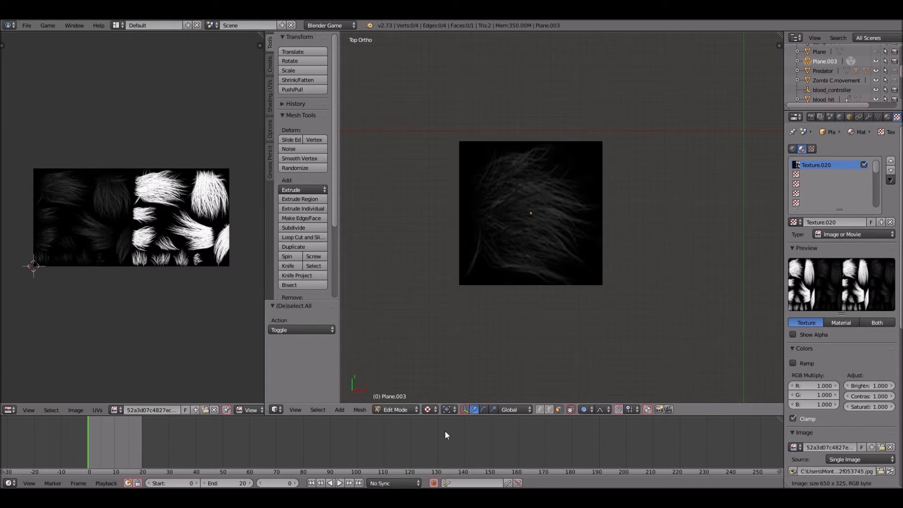
Step: Reselect the plane's faces and toggle the texture's Color and Alpha influence, leaving both on
key("a")
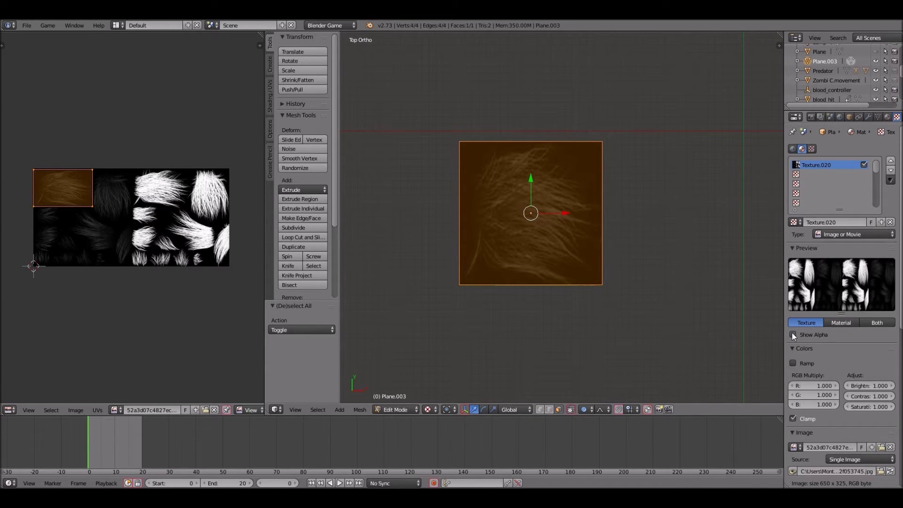
scroll(837, 377, "down", 12)
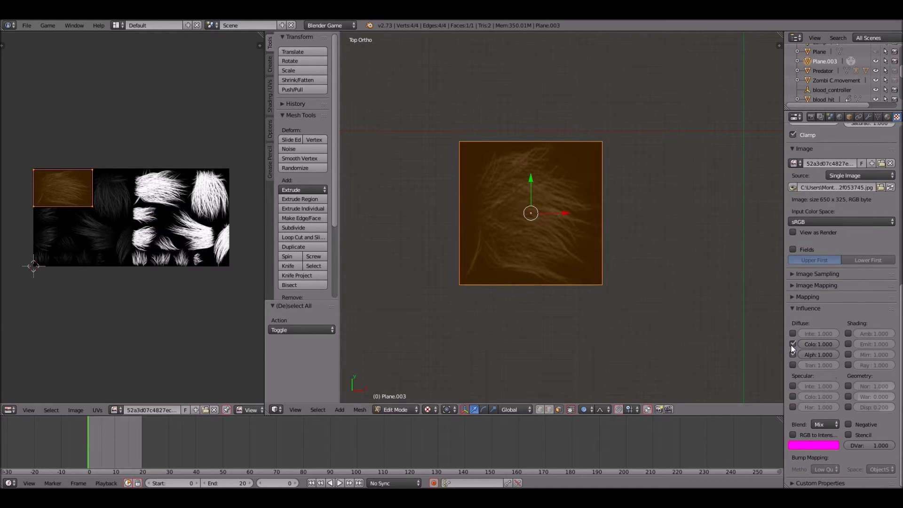
left_click(791, 344)
left_click(791, 345)
left_click(793, 354)
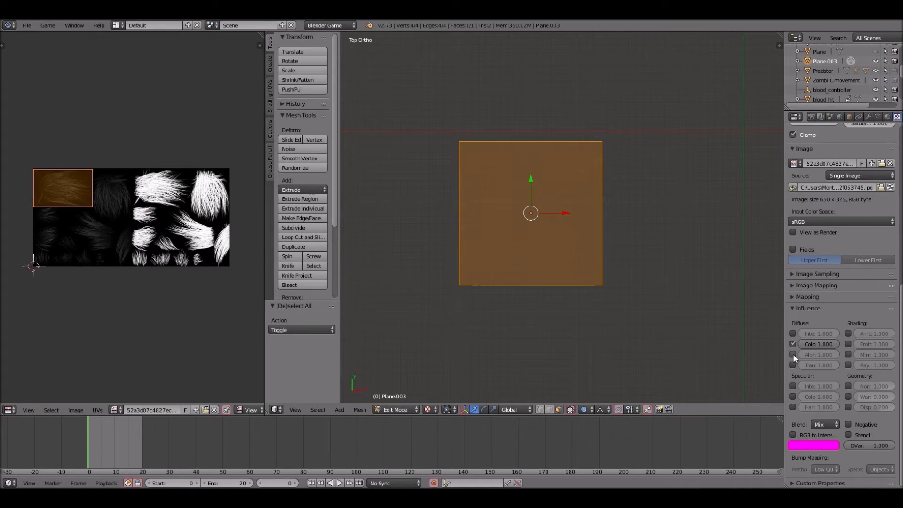
left_click(793, 354)
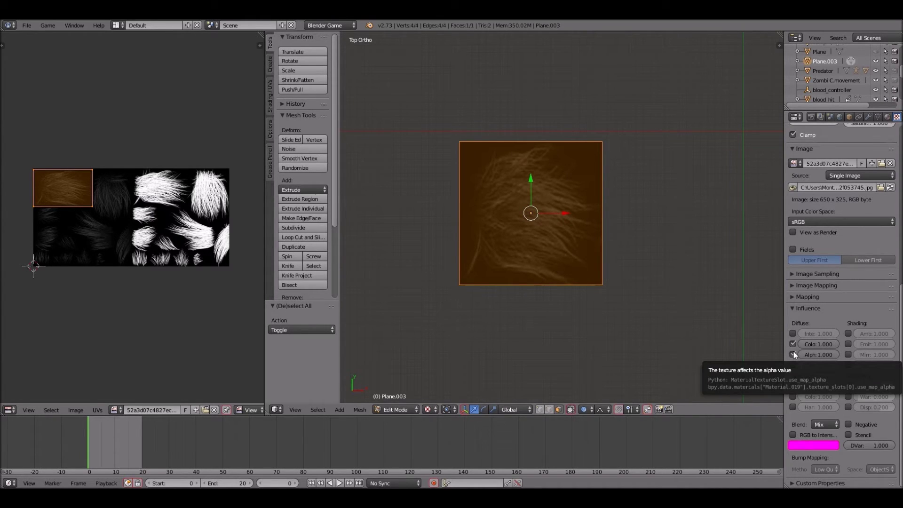
left_click(793, 354)
left_click(793, 354)
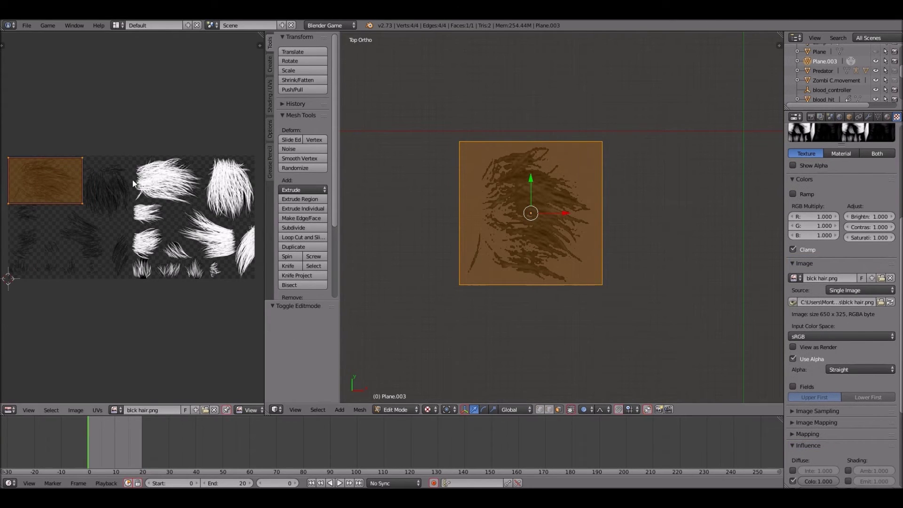
Step: Move the UV square onto the next hair clump, narrow it horizontally, and nudge it down
key("g")
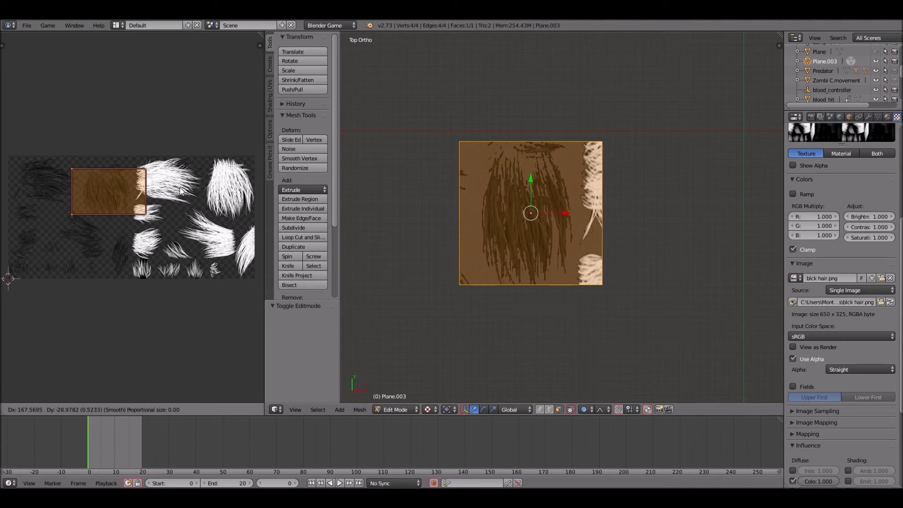
left_click(180, 187)
key("s")
key("x")
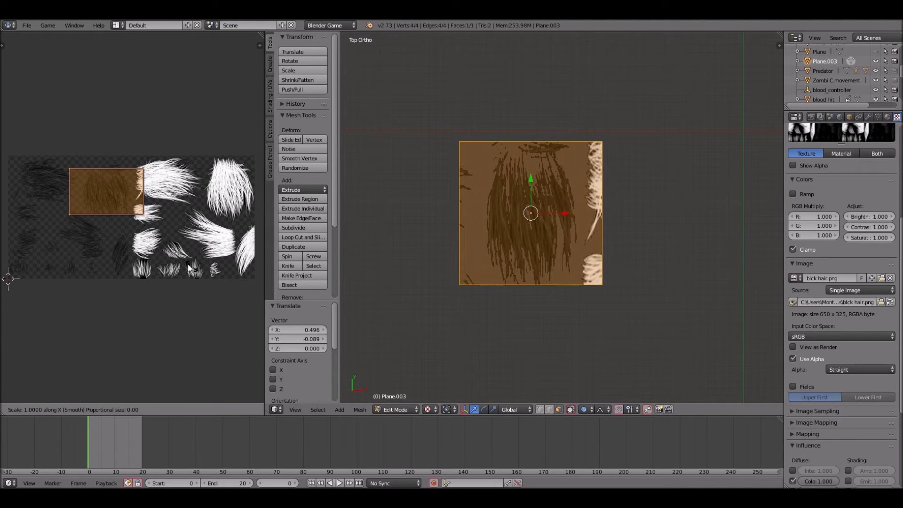
left_click(155, 249)
key("g")
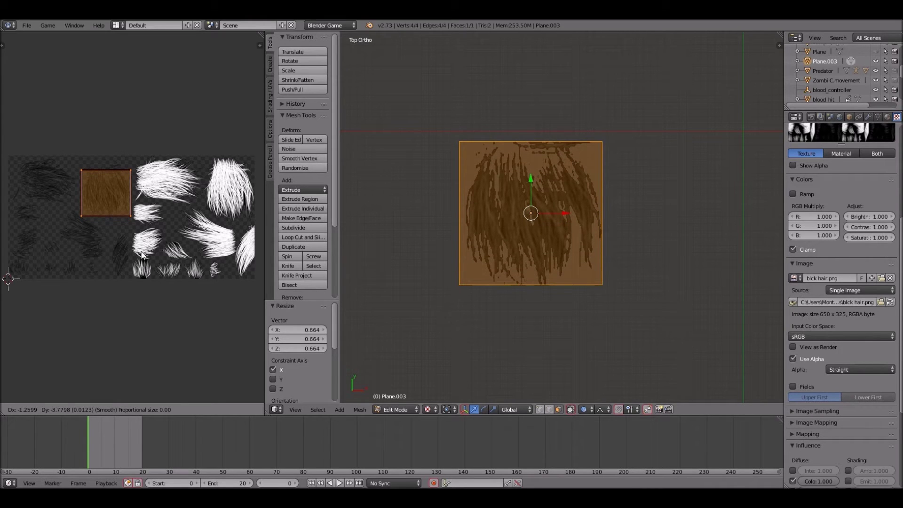
key("Return")
Step: Stretch the UV square vertically over the clump, pin its corners, and leave edit mode
key("s")
key("y")
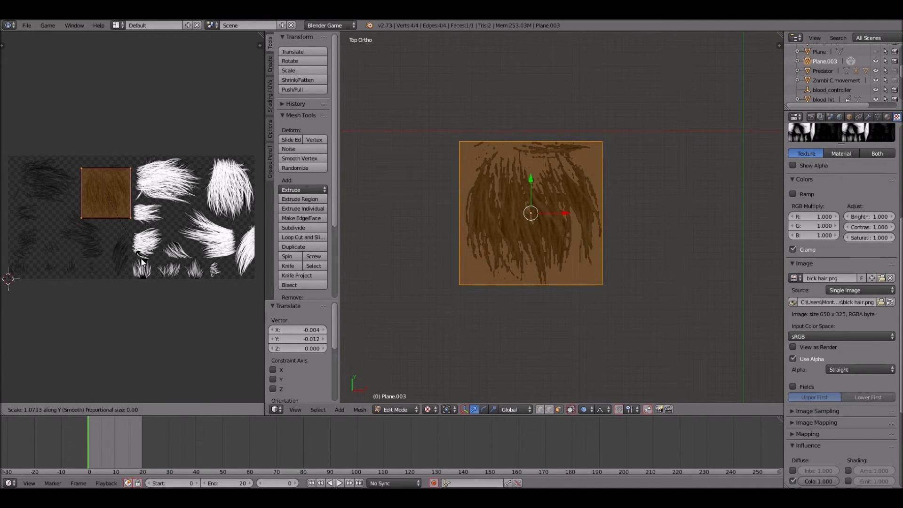
left_click(91, 251)
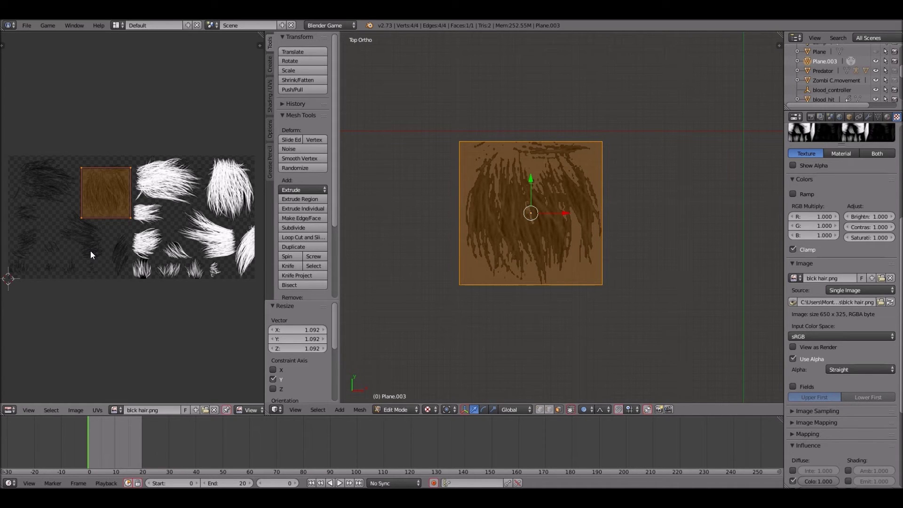
key("p")
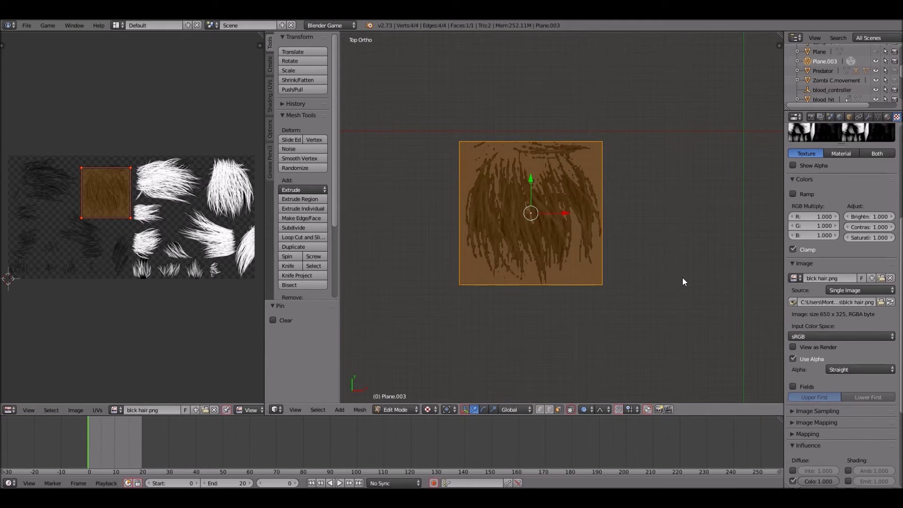
key("Tab")
Step: Toggle the texture's colour influence off and on, and briefly test alpha influence
scroll(684, 281, "down", 5)
scroll(684, 282, "up", 6)
scroll(683, 281, "down", 5)
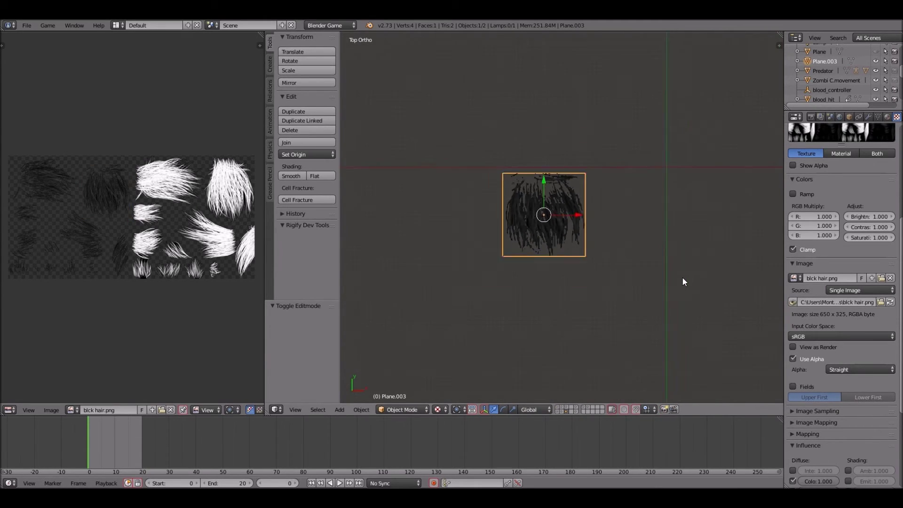
scroll(684, 281, "up", 6)
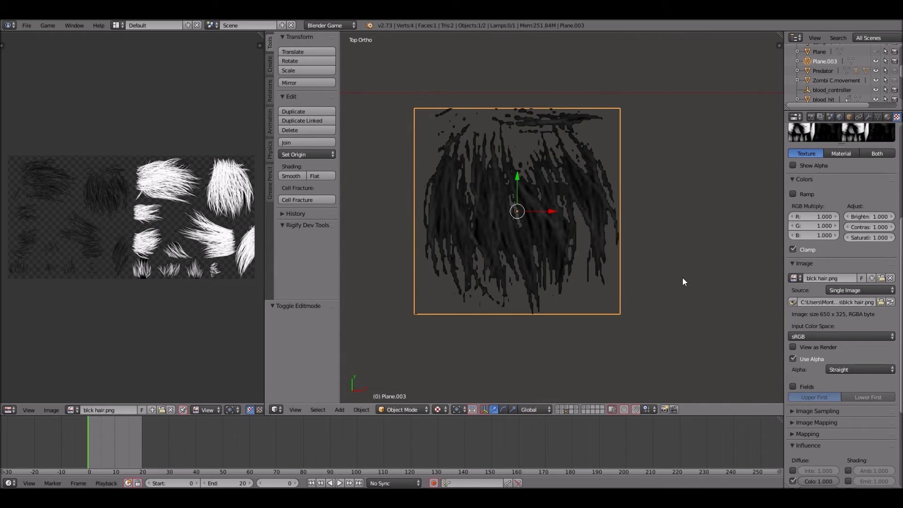
scroll(682, 278, "down", 2)
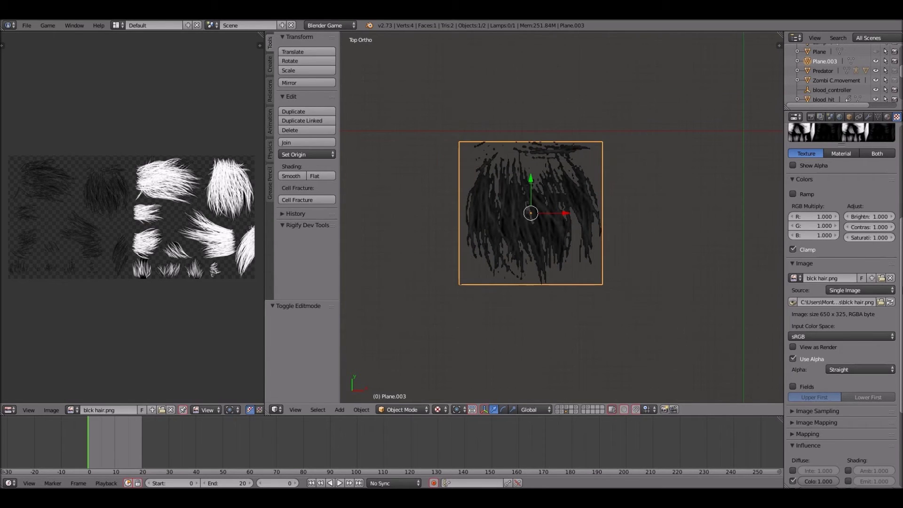
scroll(860, 365, "down", 6)
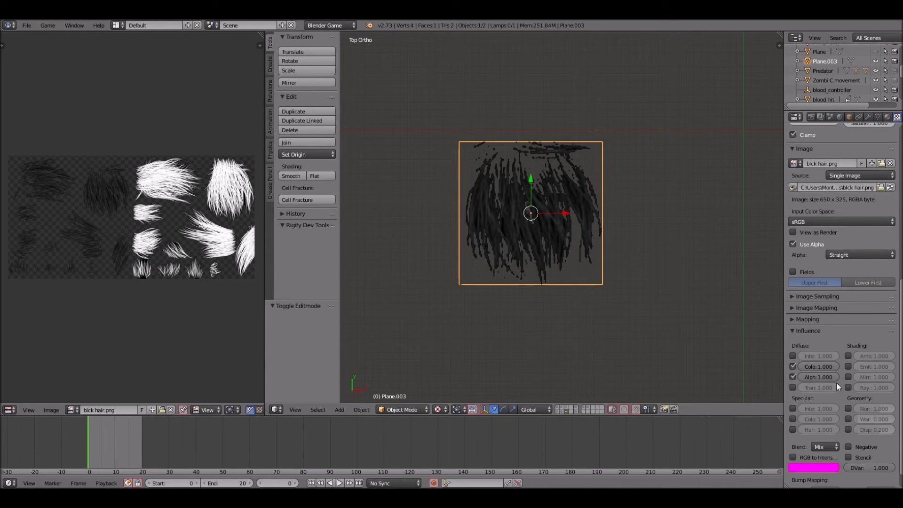
left_click(793, 367)
left_click(793, 367)
left_click(793, 376)
left_click(793, 377)
Step: Test the intensity and ray mirror influence checkboxes, leaving both off
left_click(792, 356)
left_click(792, 356)
left_click(848, 388)
left_click(848, 387)
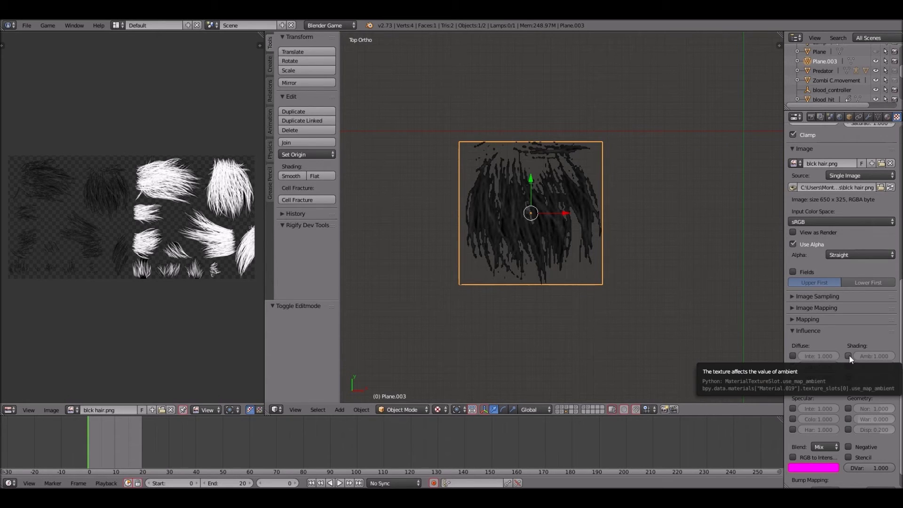
Step: Expand and collapse the texture's Image Mapping, Image Sampling and Mapping panels
scroll(788, 346, "up", 2)
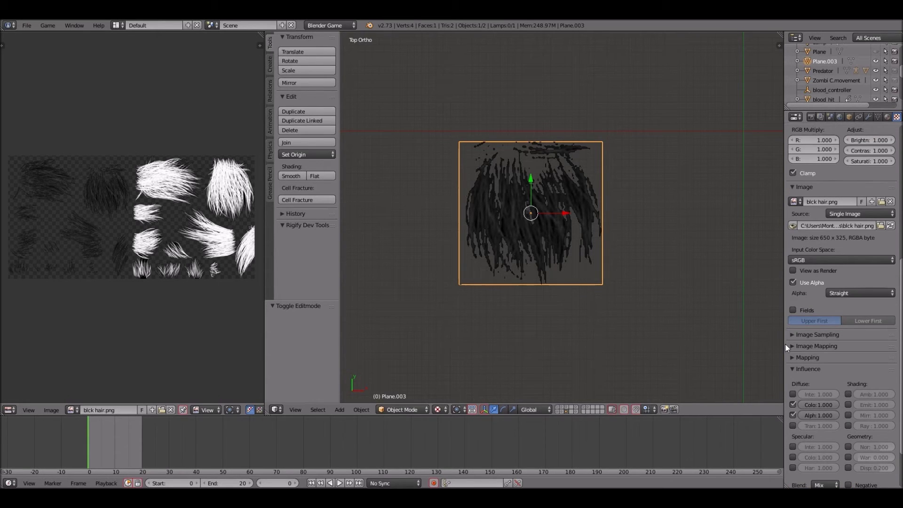
left_click(791, 346)
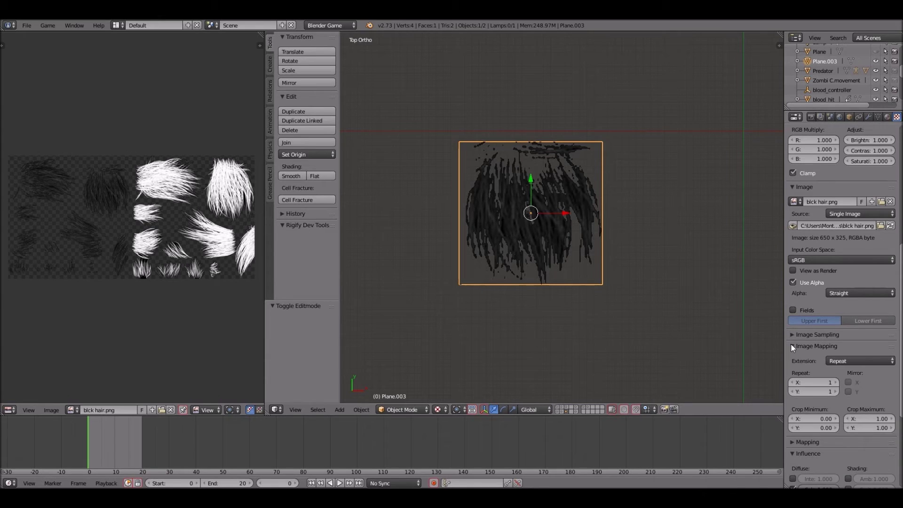
left_click(791, 346)
left_click(792, 334)
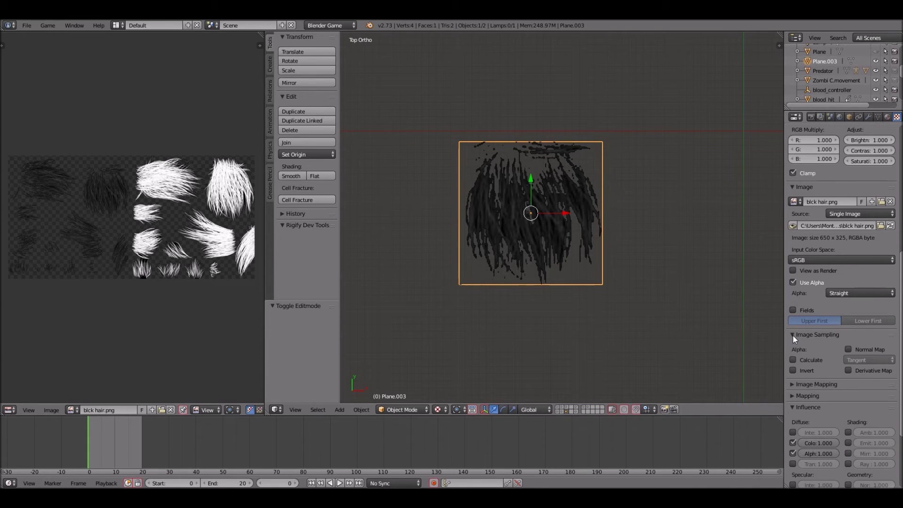
left_click(792, 335)
left_click(792, 357)
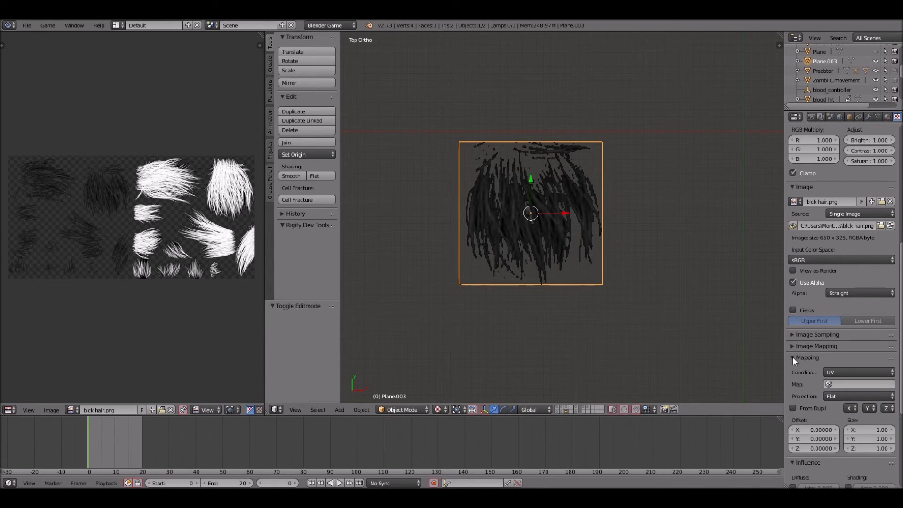
left_click(792, 357)
Step: Set the texture preview to show both texture and material
scroll(845, 278, "up", 7)
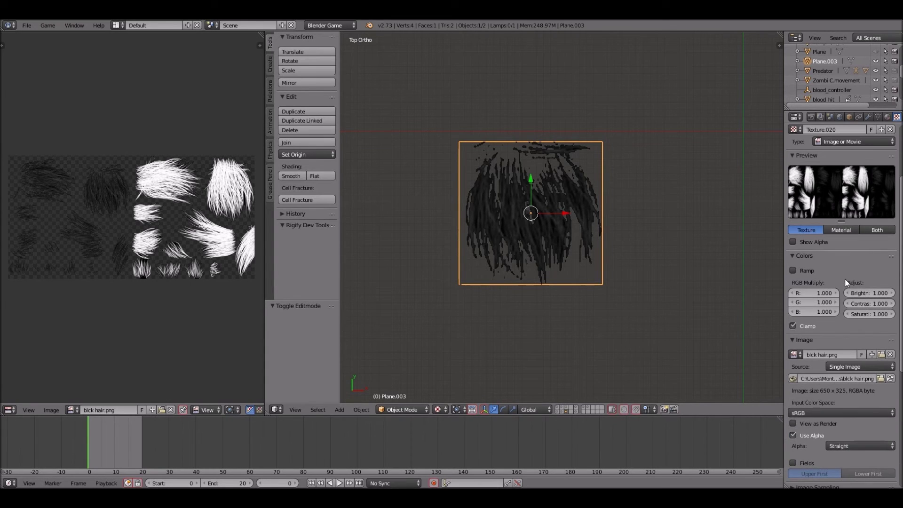
scroll(845, 282, "up", 3)
scroll(845, 282, "up", 2)
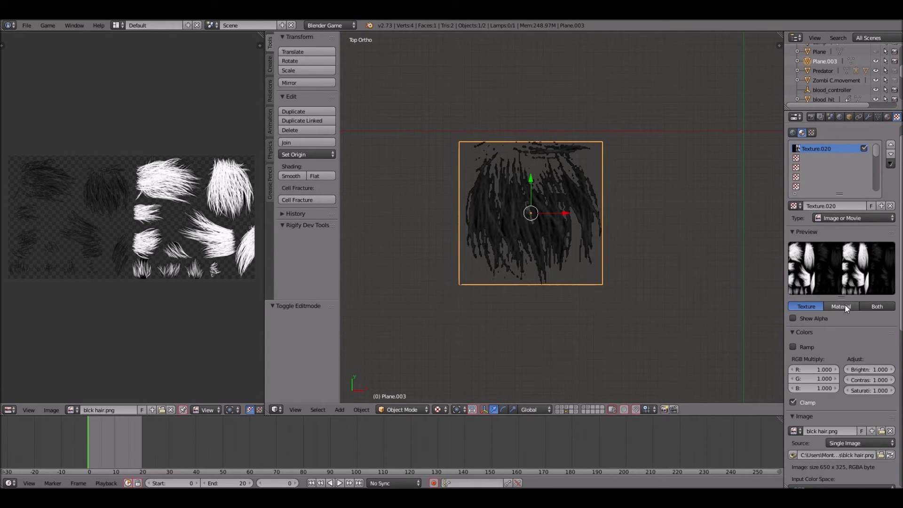
left_click(845, 303)
left_click(862, 306)
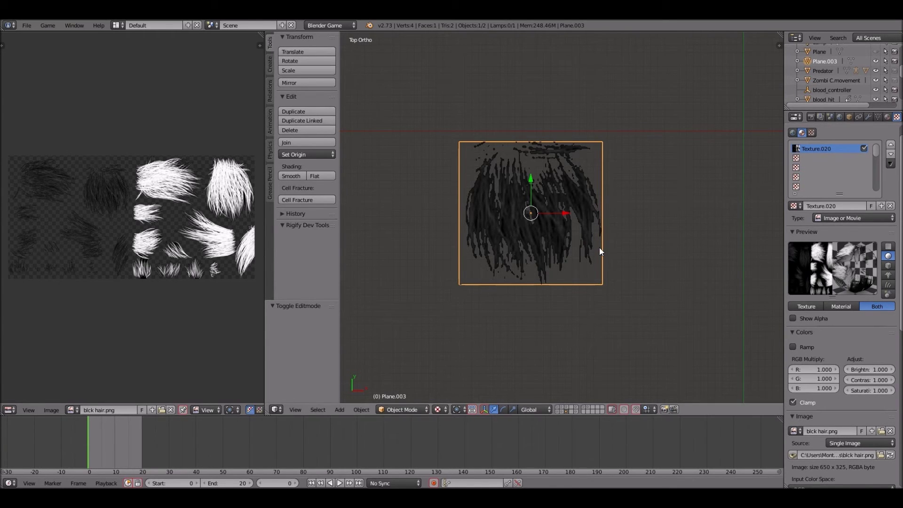
key("alt+a")
Step: Save the hair sheet image as blck hair.png on D:, then return to object mode
key("Tab")
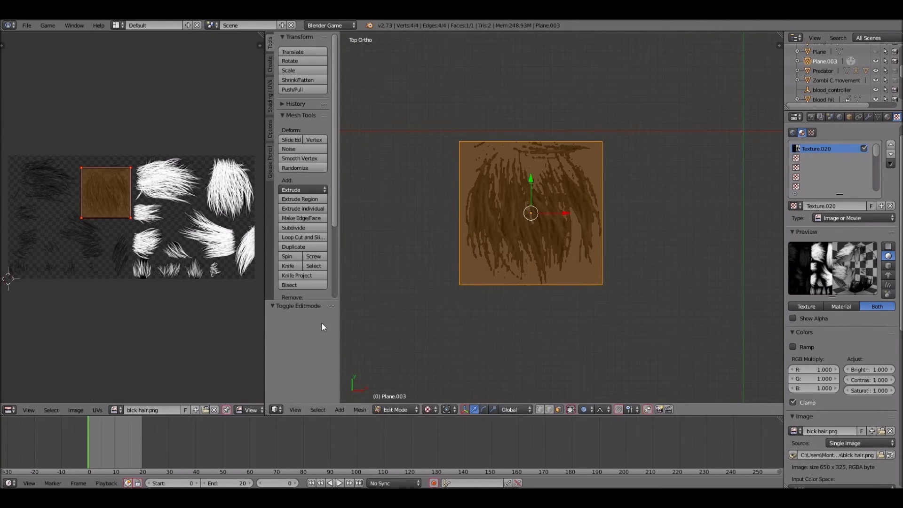
left_click(76, 410)
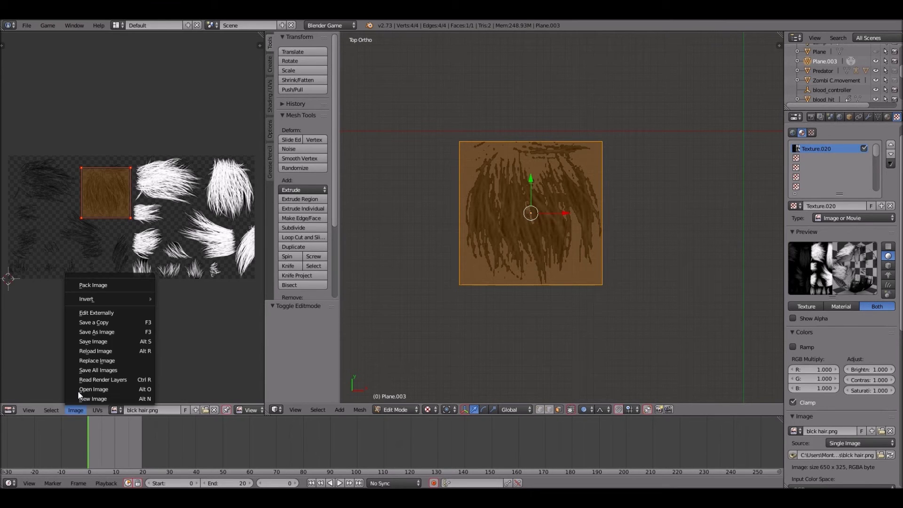
left_click(104, 332)
left_click(28, 79)
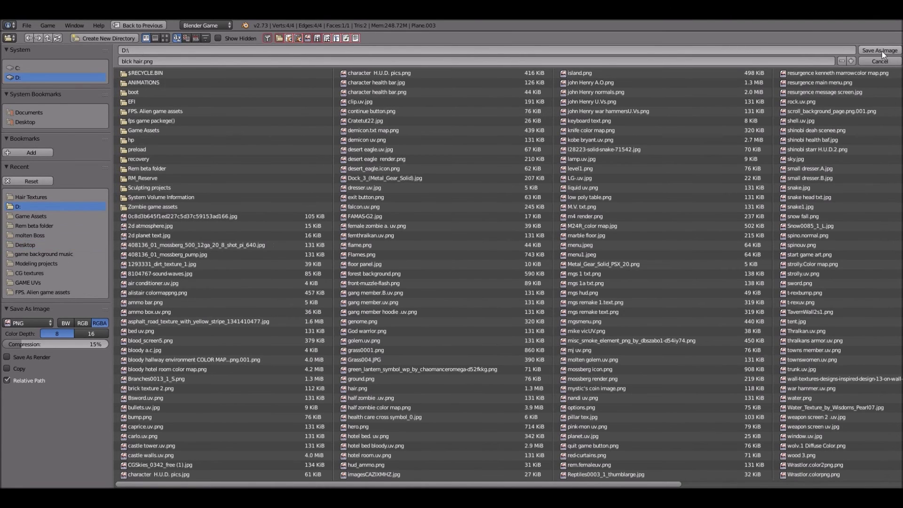
left_click(881, 50)
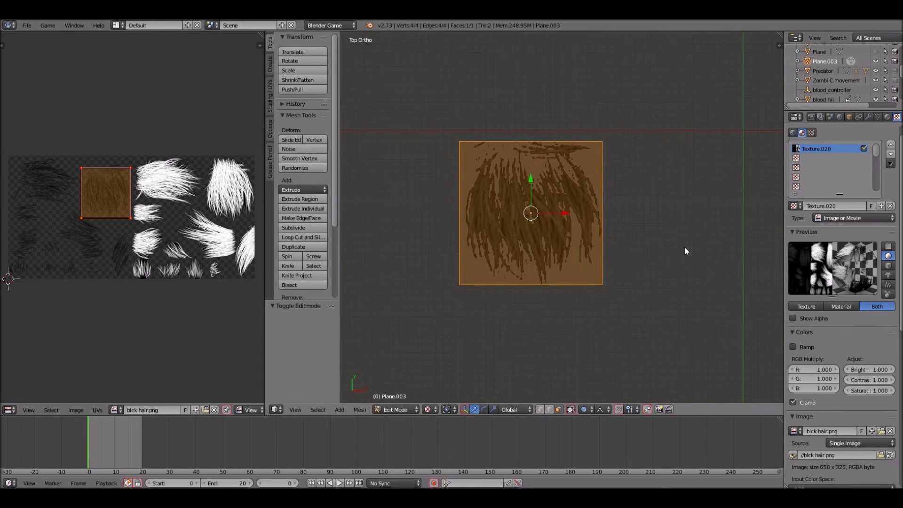
key("Tab")
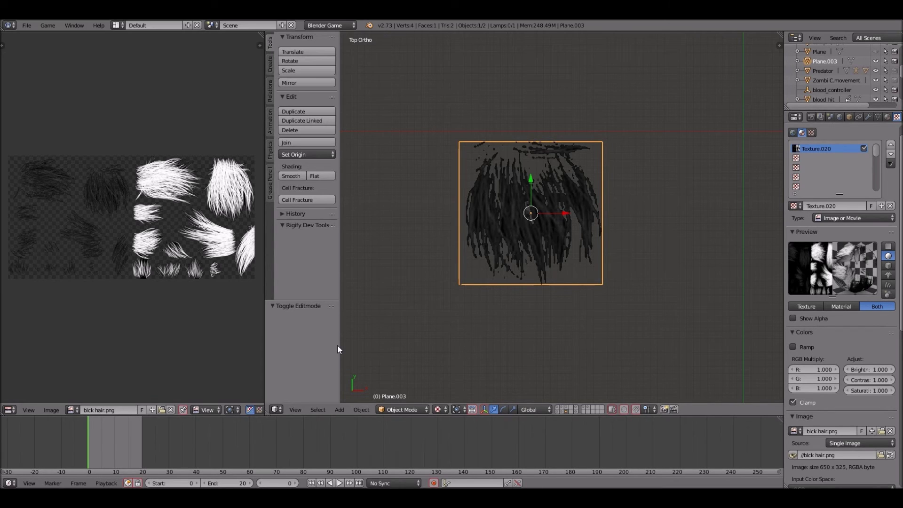
Step: Duplicate the hair plane 2.195 units along X as Plane.004 and enter edit mode
scroll(600, 244, "down", 10)
scroll(600, 244, "up", 7)
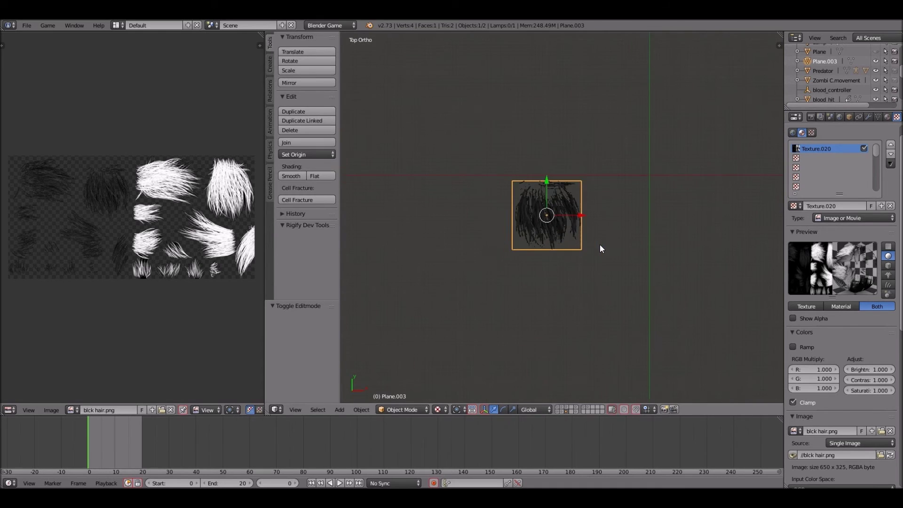
scroll(600, 244, "up", 1)
scroll(579, 244, "down", 2)
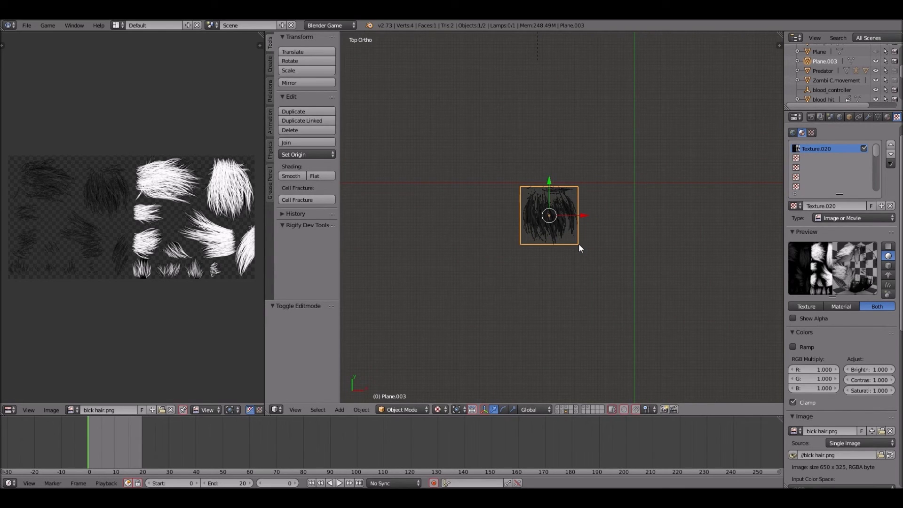
scroll(578, 243, "up", 4)
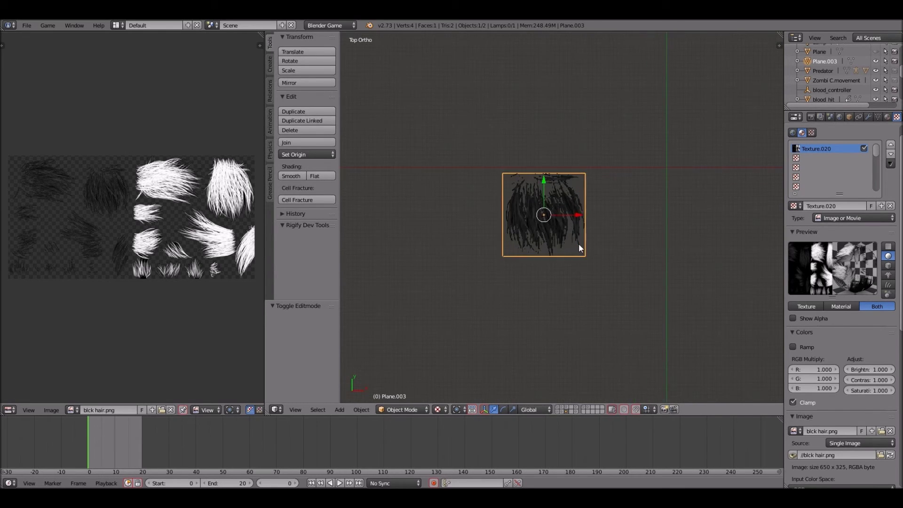
key("shift+d")
key("x")
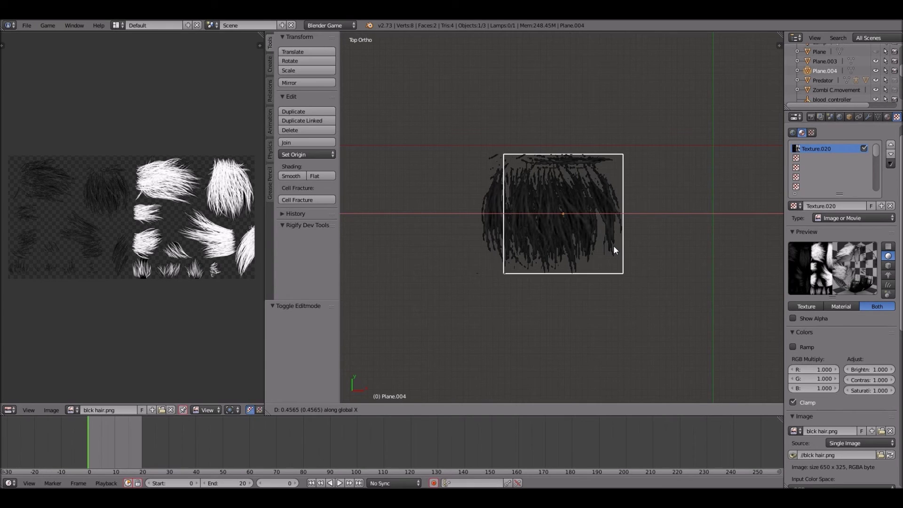
left_click(708, 251)
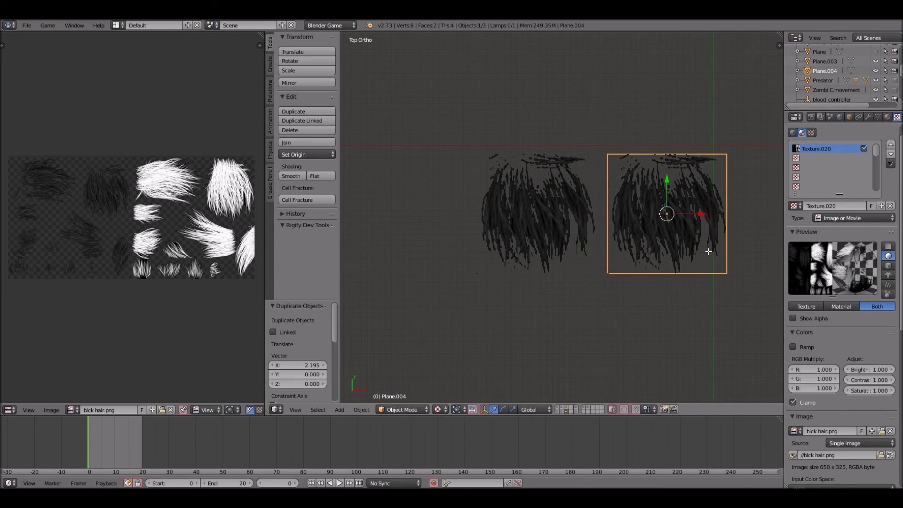
key("Tab")
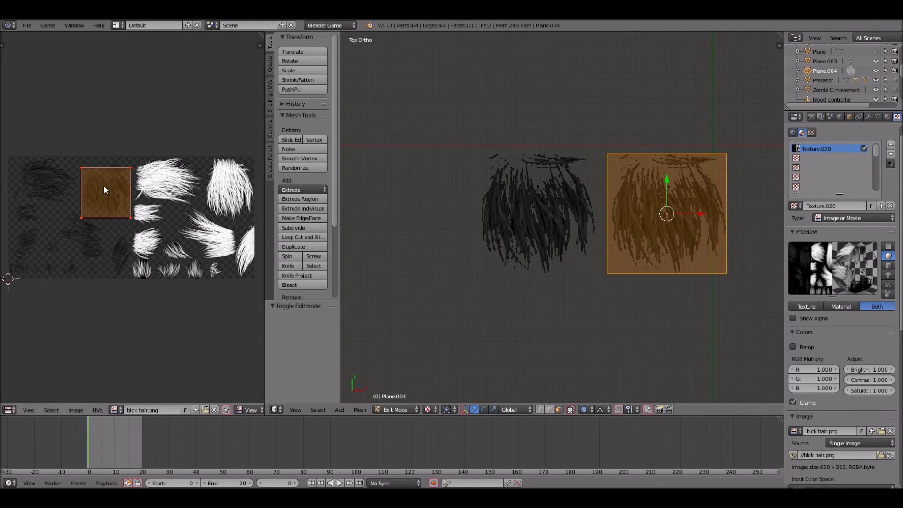
Step: Move the copy's UV square onto the top-left hair clump and widen it horizontally
key("g")
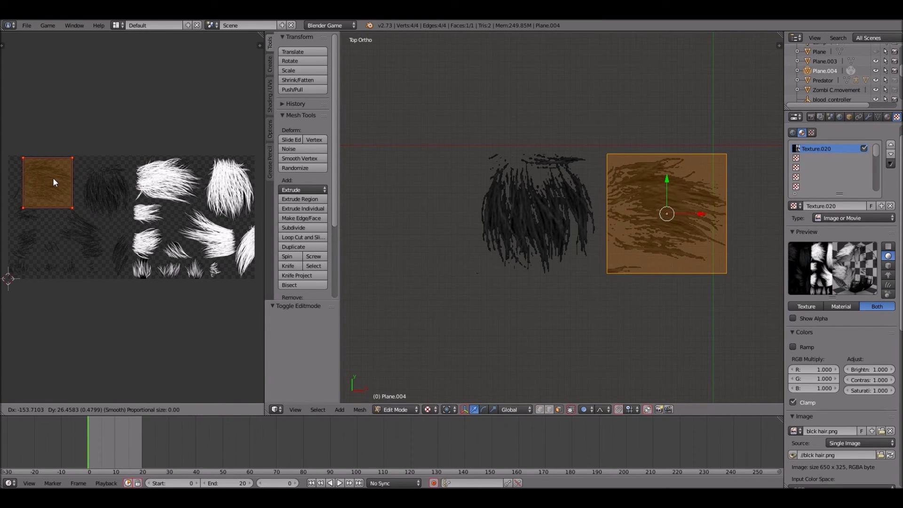
left_click(53, 178)
key("s")
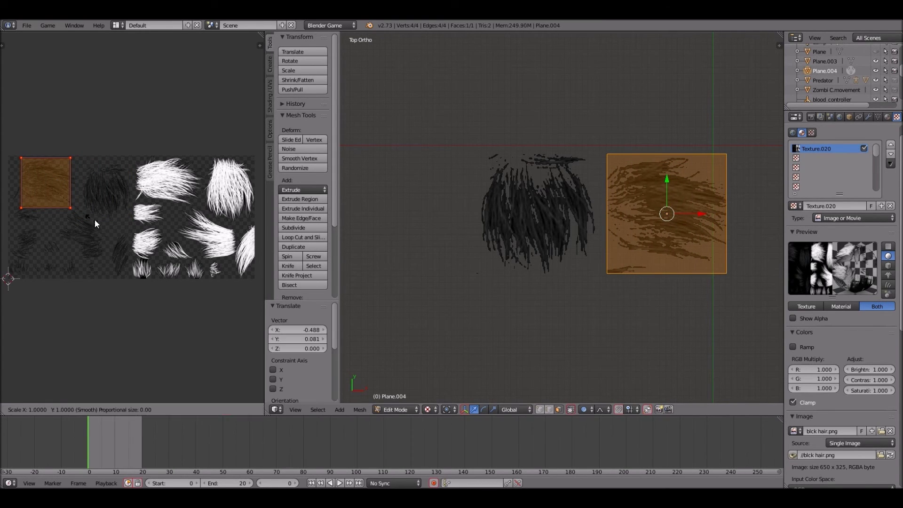
key("x")
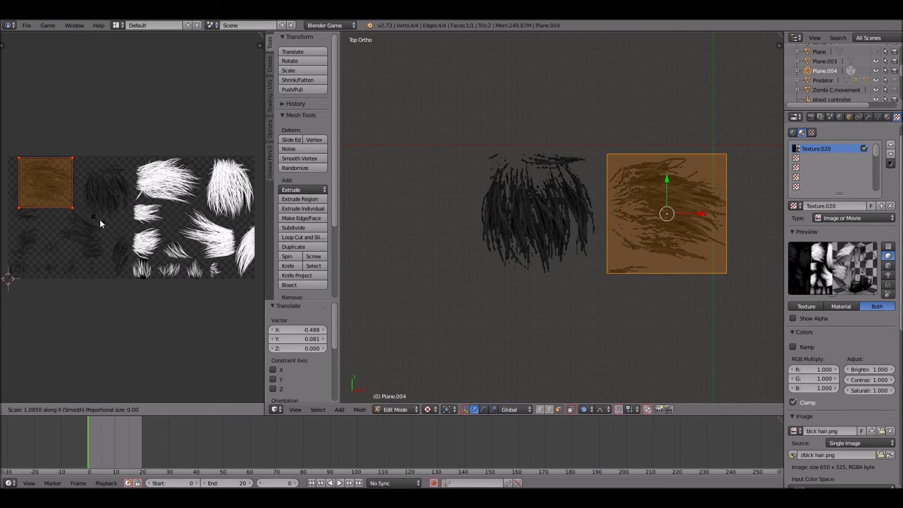
left_click(102, 220)
key("g")
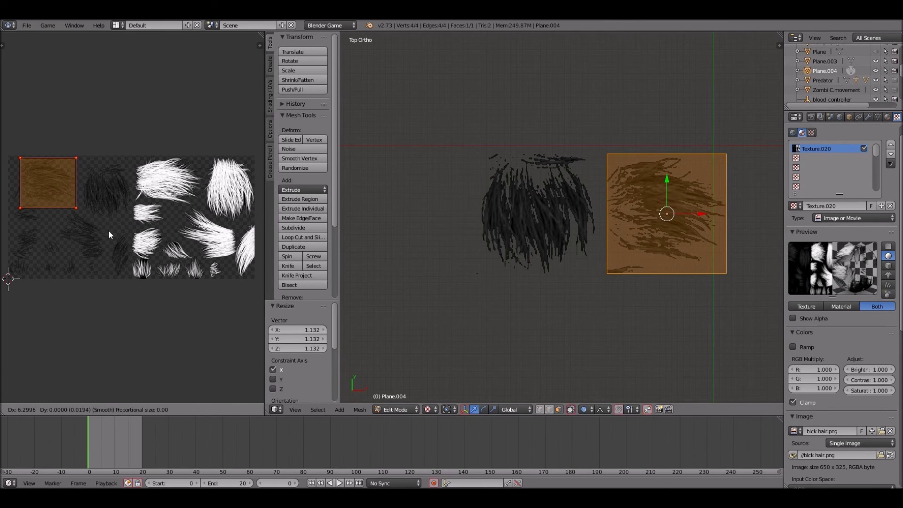
left_click(109, 231)
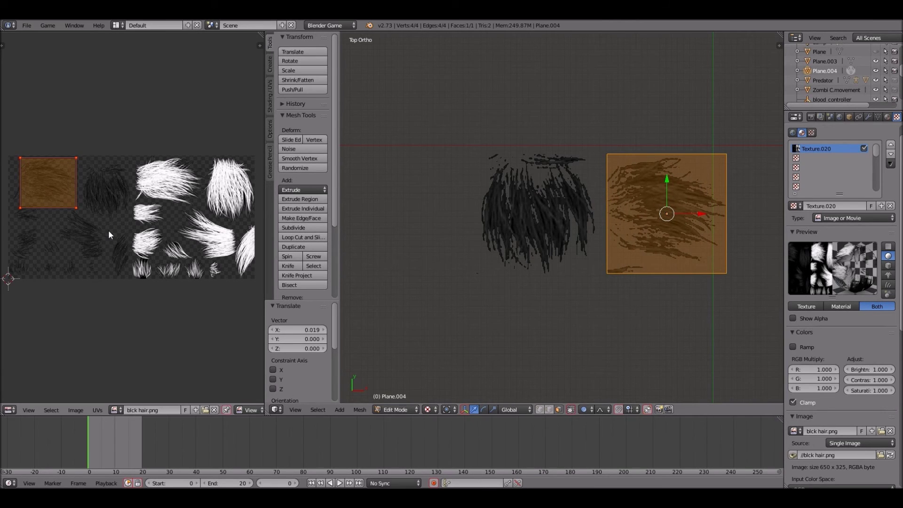
Step: Refine the UV fit (0.889 vertical scale), then rotate the plane about 90° so hair hangs down
key("s")
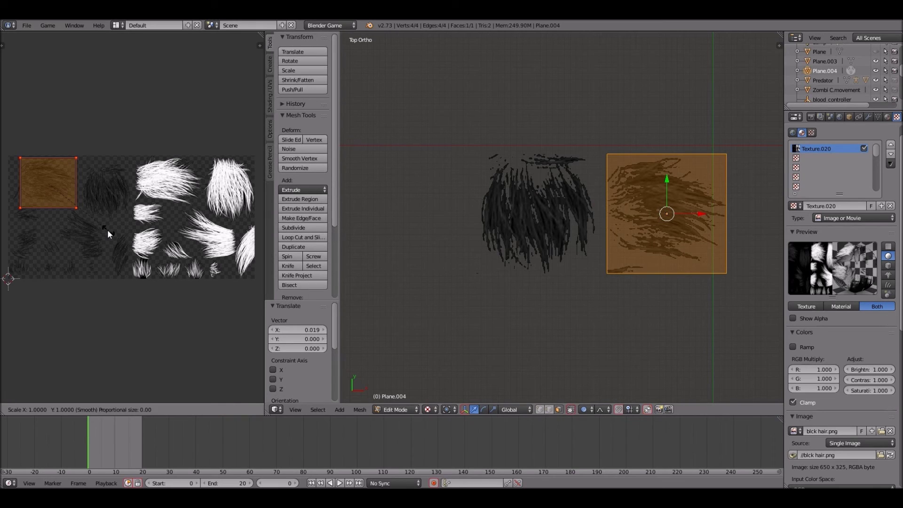
key("x")
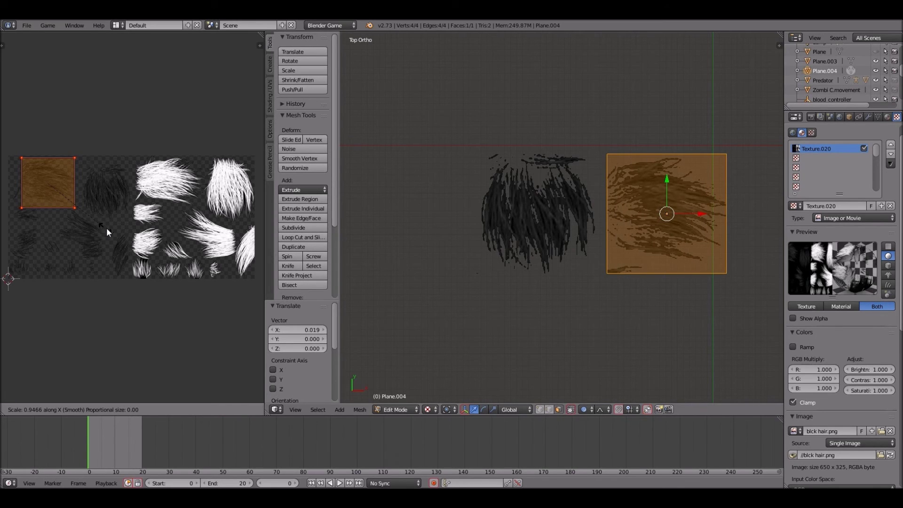
left_click(109, 228)
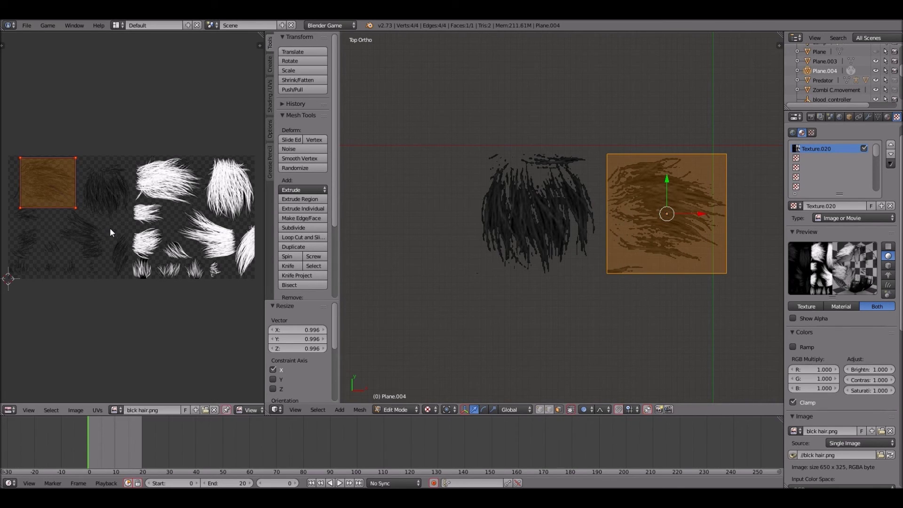
key("s")
key("y")
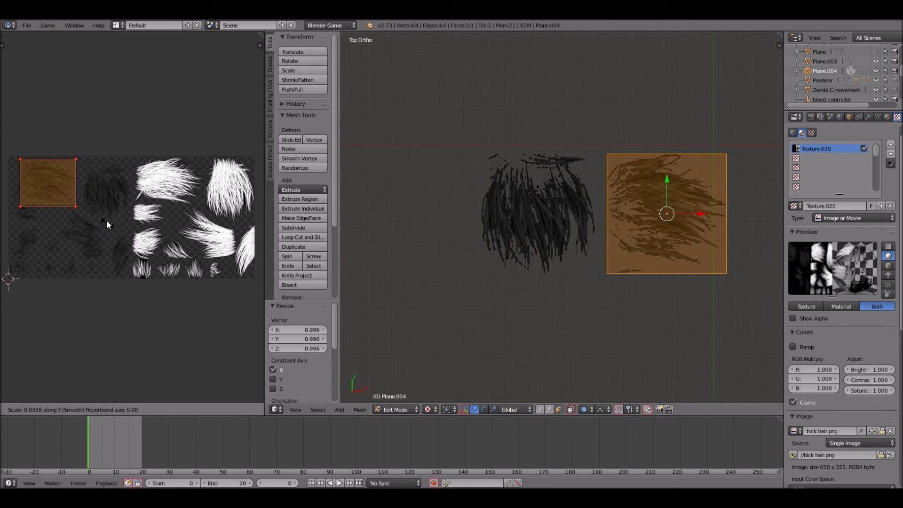
left_click(106, 219)
key("g")
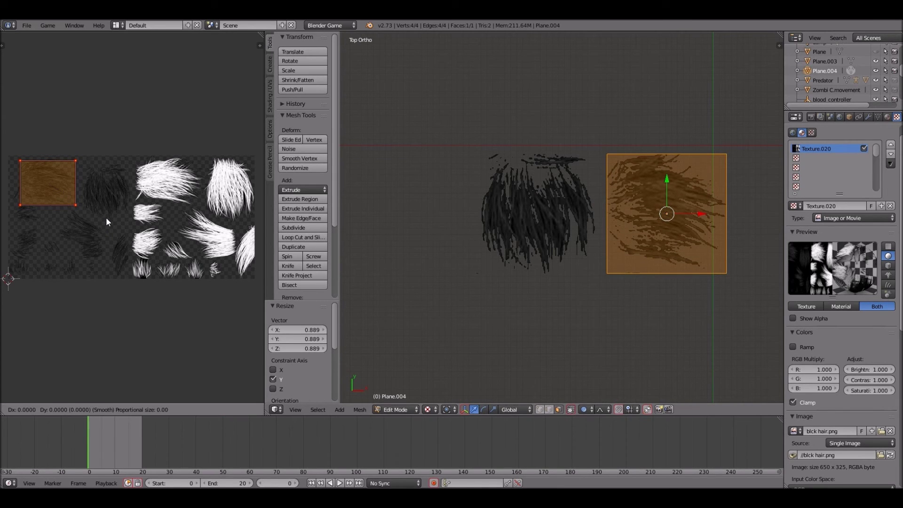
left_click(318, 220)
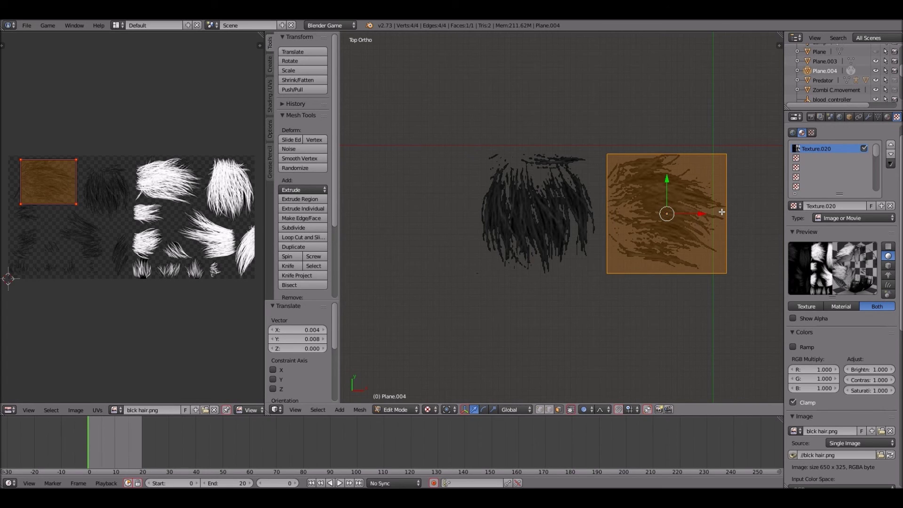
key("r")
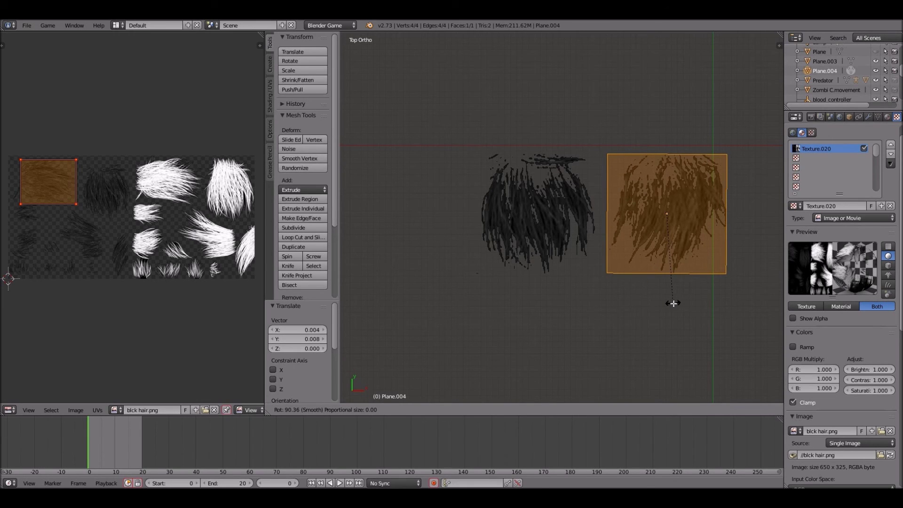
left_click(673, 303)
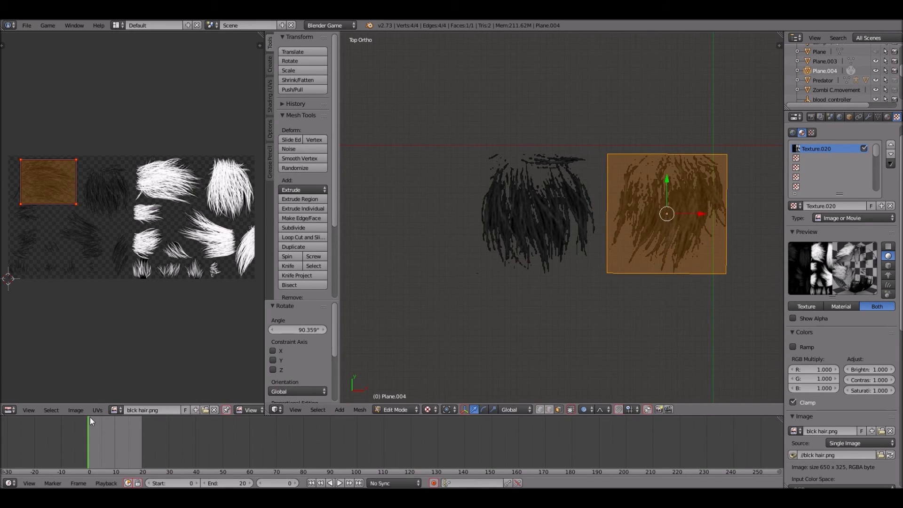
Step: Save the hair sheet as a new file, blck hair1.png, and return to object mode
left_click(76, 409)
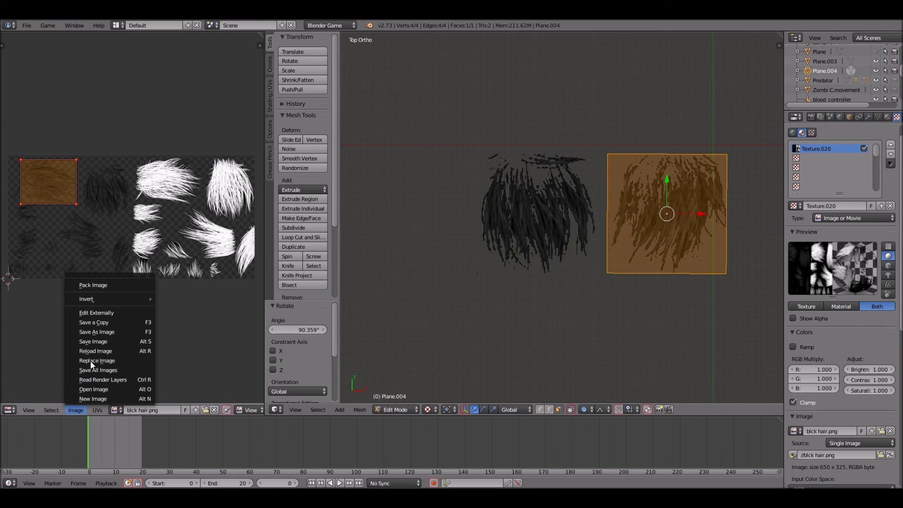
left_click(109, 333)
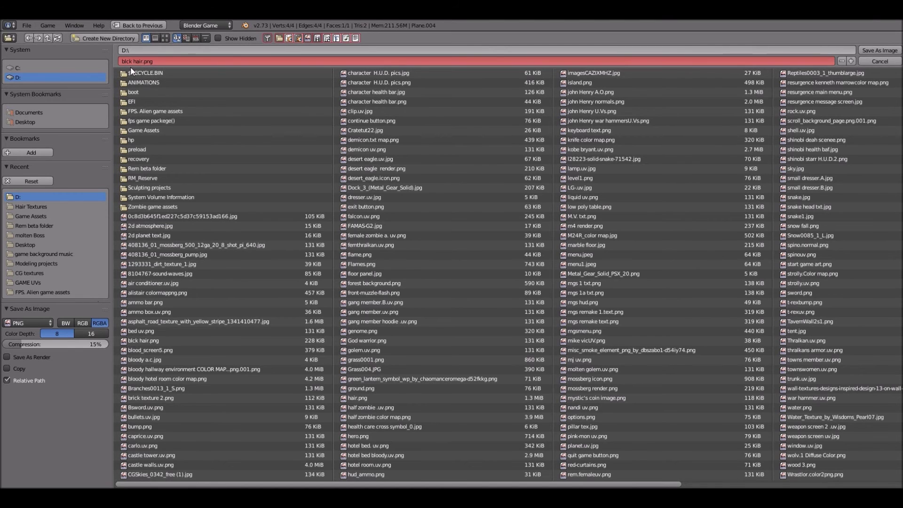
left_click(142, 61)
left_click(169, 68)
key("Return")
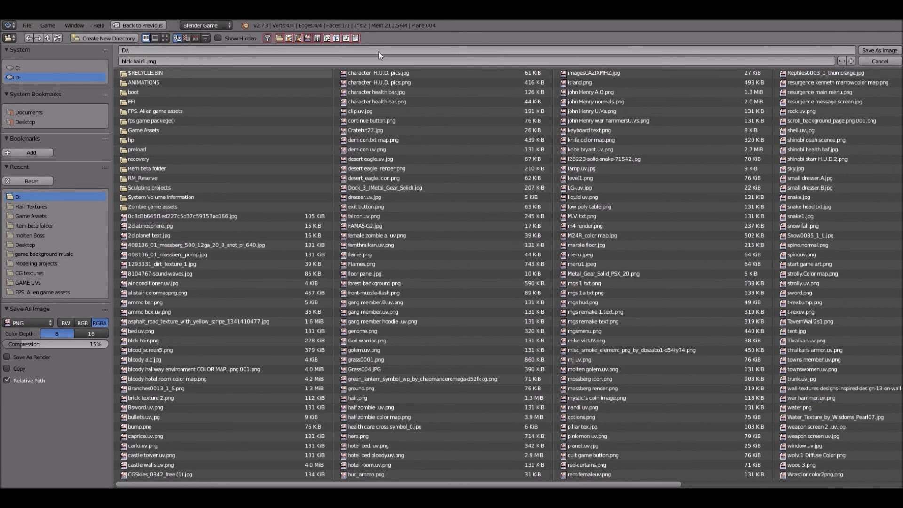
left_click(877, 50)
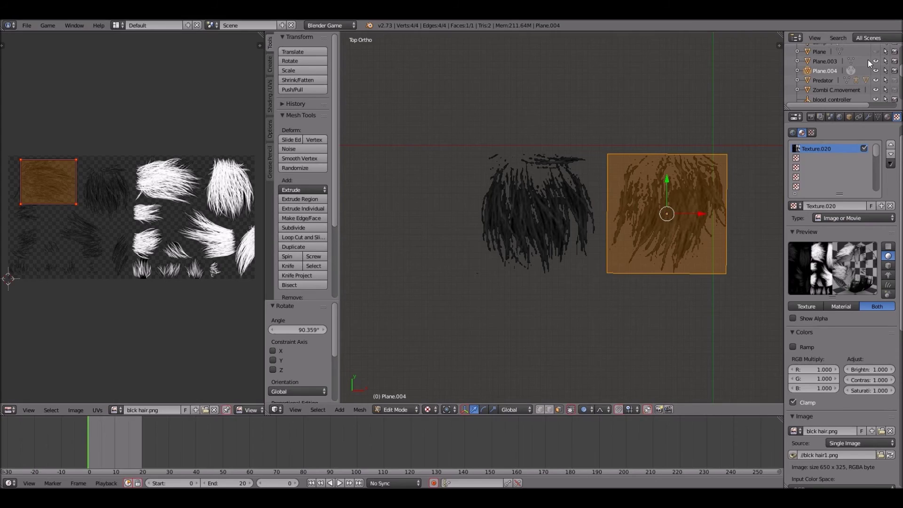
key("Tab")
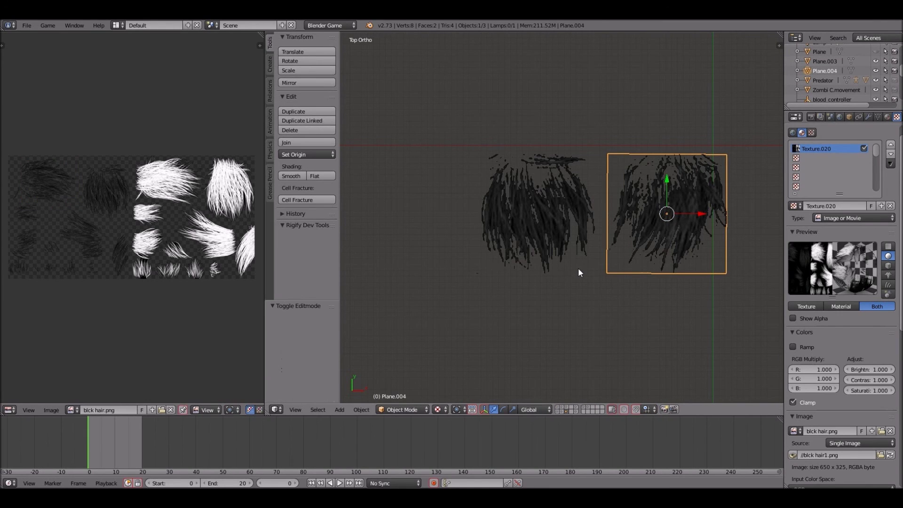
Step: Scale the right plane along Z to 1.227, then along local Z to 1.254
scroll(579, 270, "down", 5)
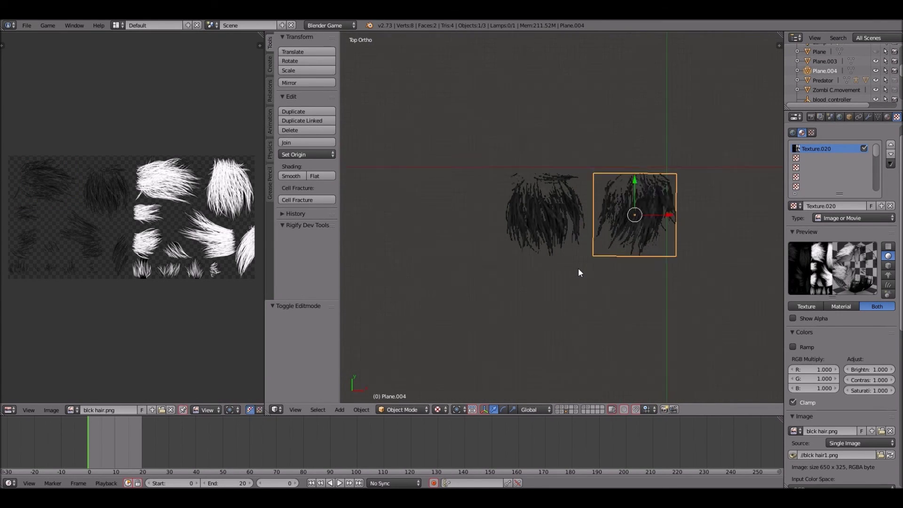
scroll(578, 272, "up", 6)
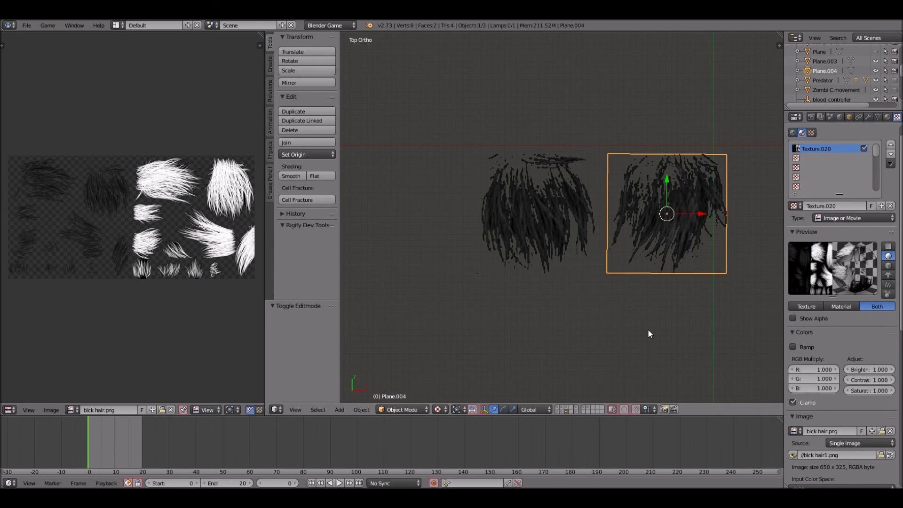
key("s")
key("z")
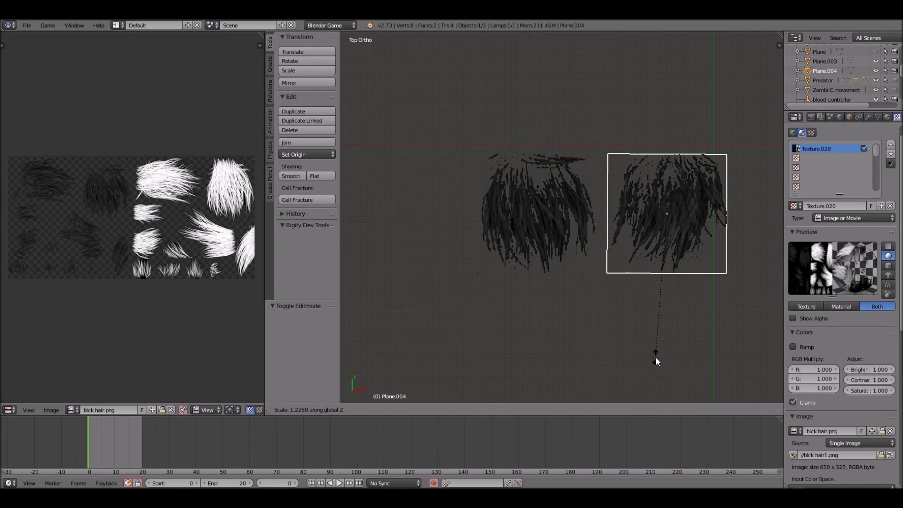
left_click(656, 356)
key("s")
key("z")
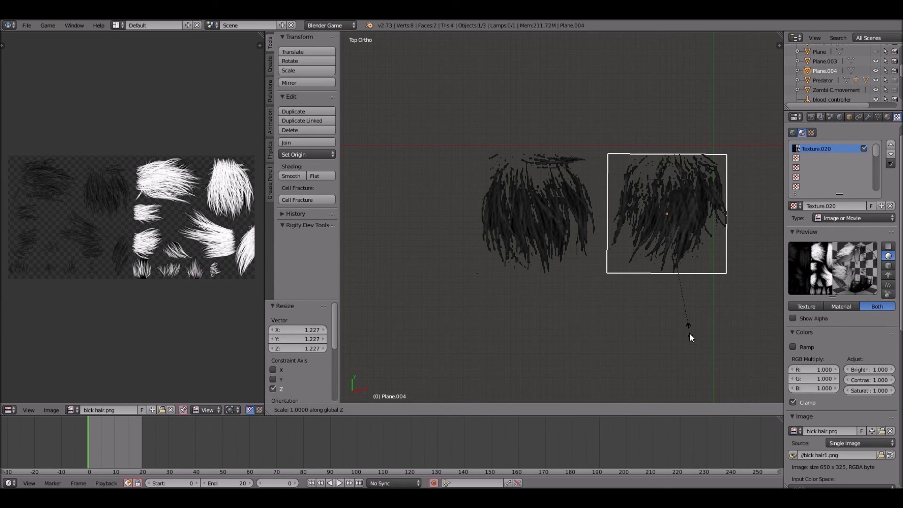
key("z")
left_click(689, 361)
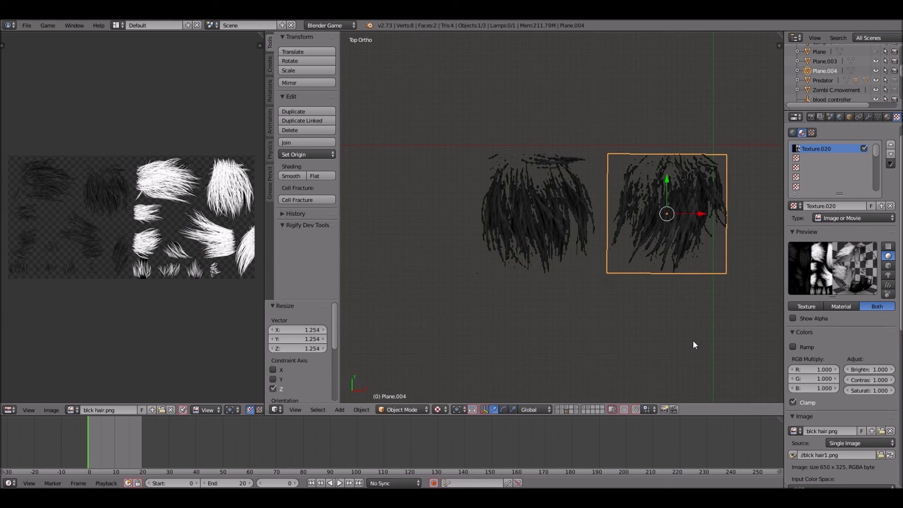
Step: Check the planes in front and top views, then try a Y stretch and undo it
key("KP_1")
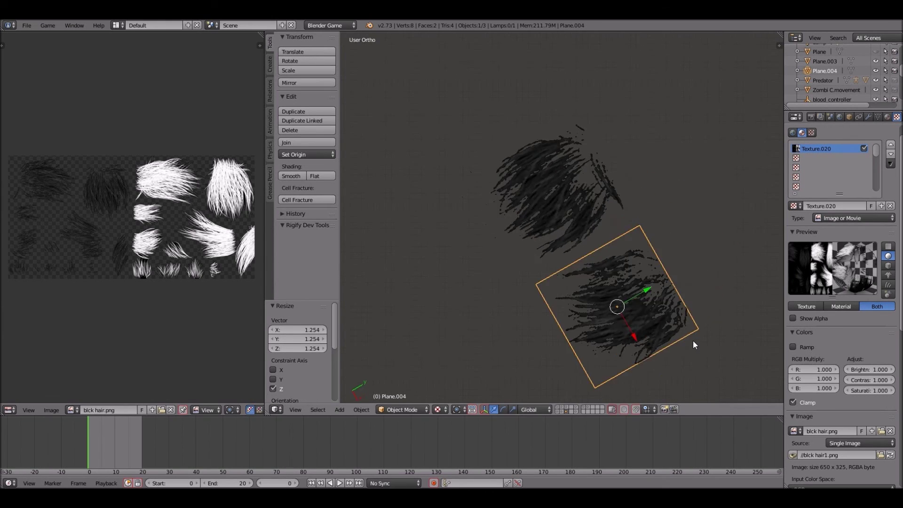
key("KP_7")
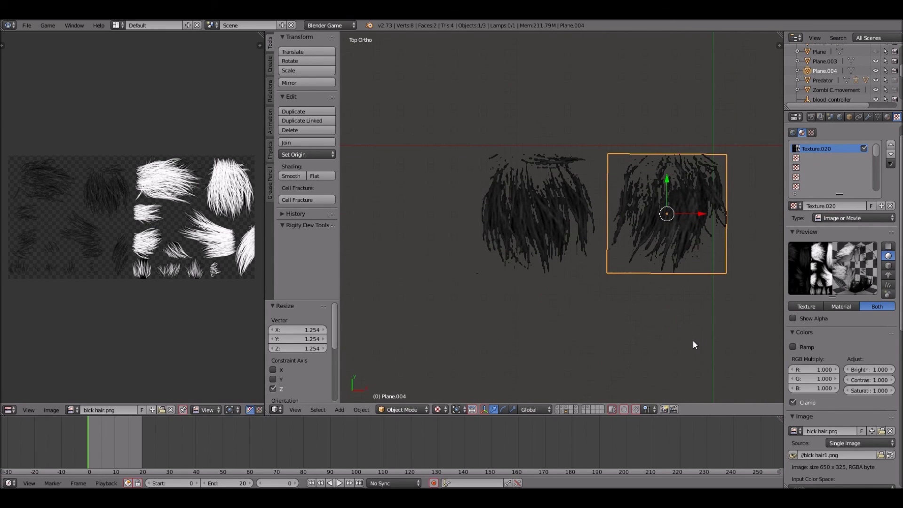
key("s")
key("y")
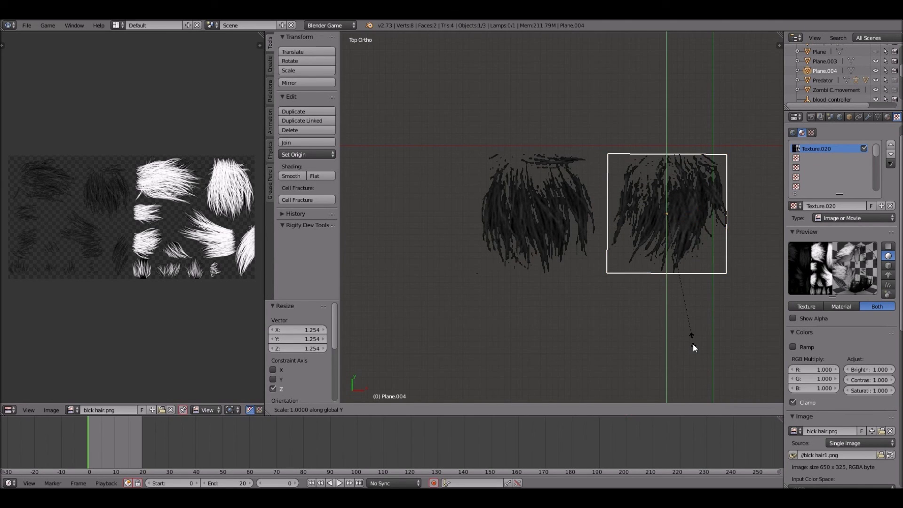
left_click(723, 258)
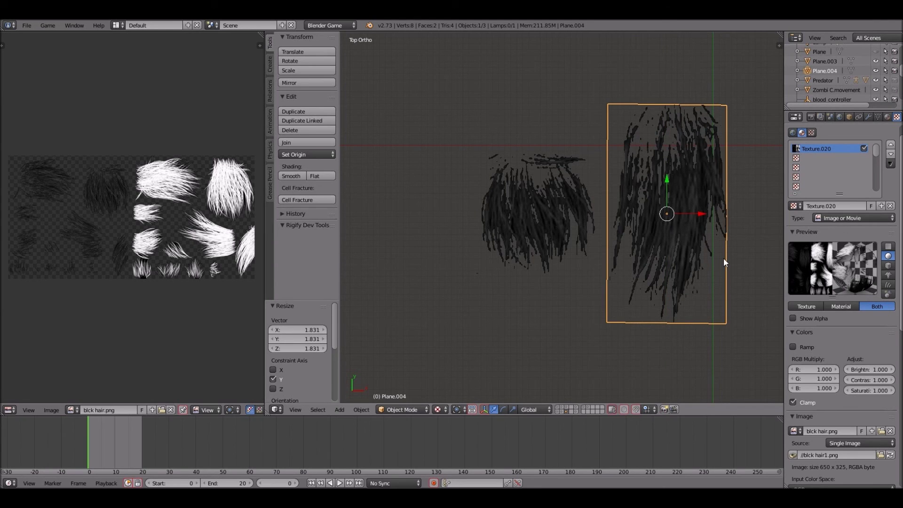
key("ctrl+z")
scroll(638, 264, "down", 2)
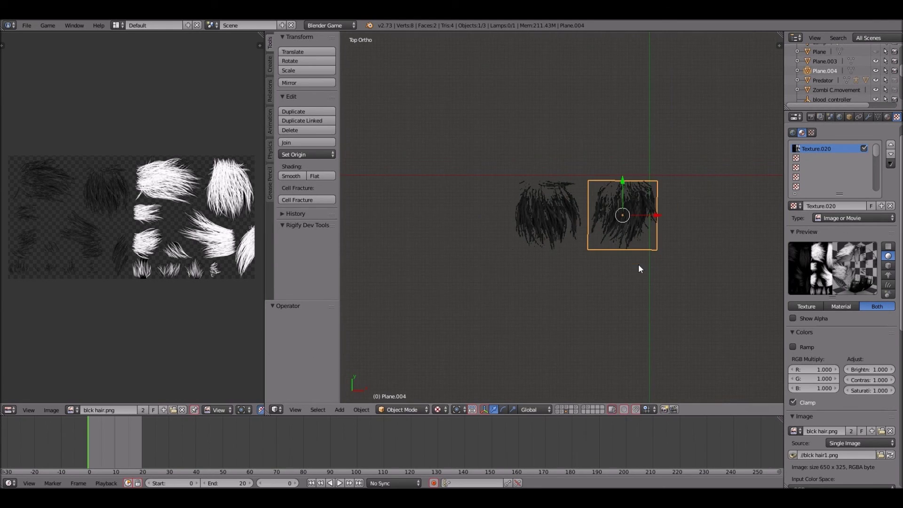